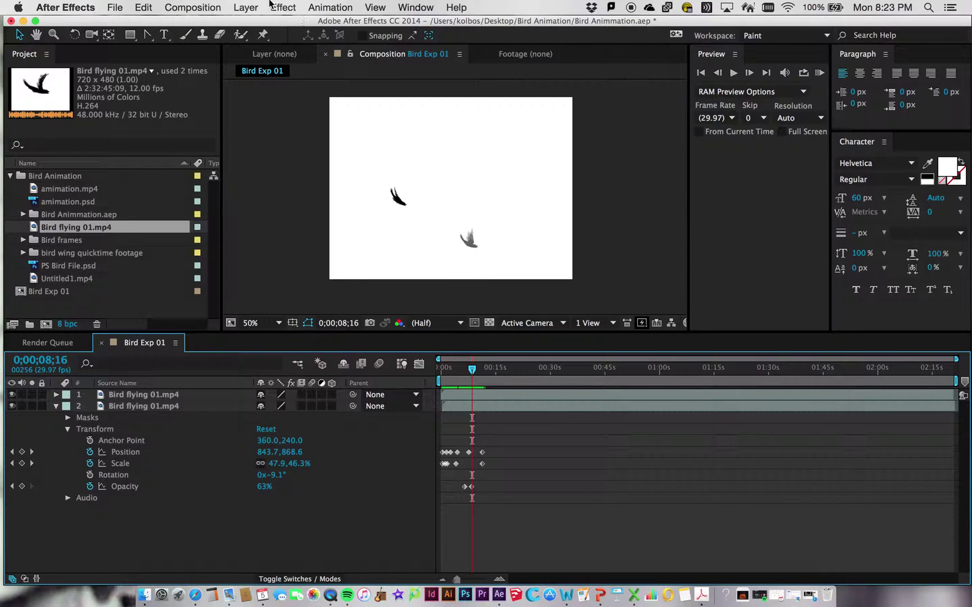
left_click(197, 10)
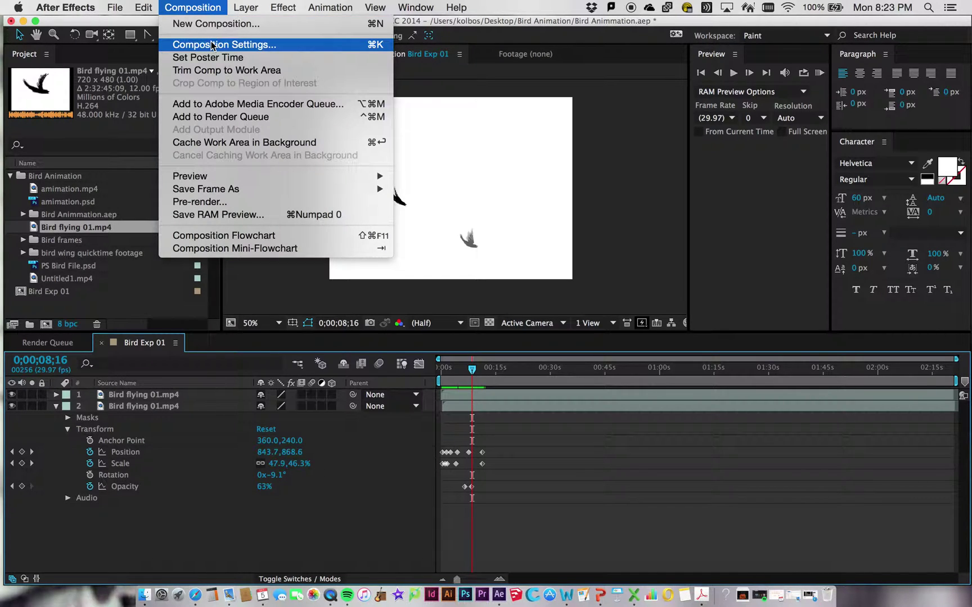
left_click(204, 350)
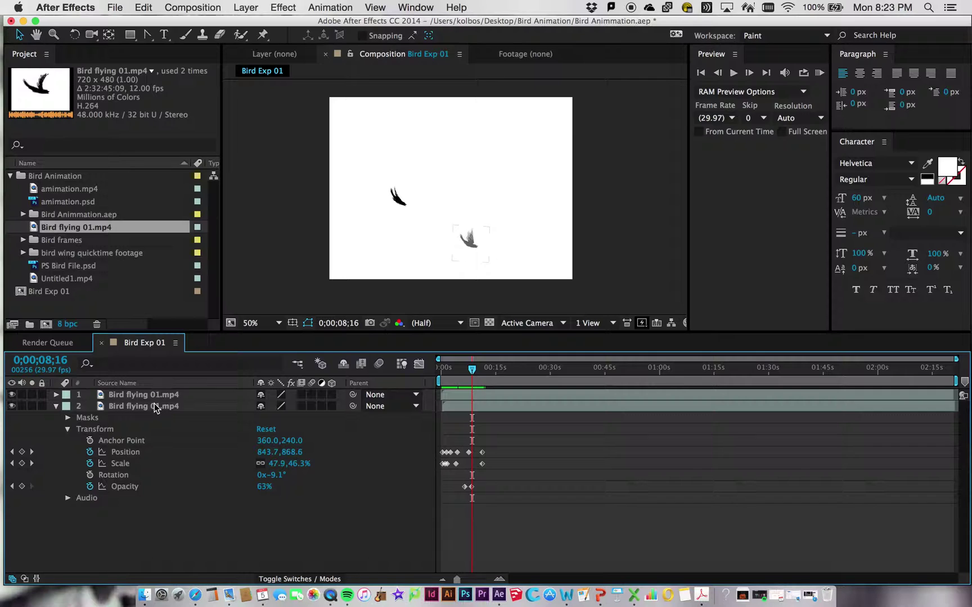
scroll(270, 181, "up", 9)
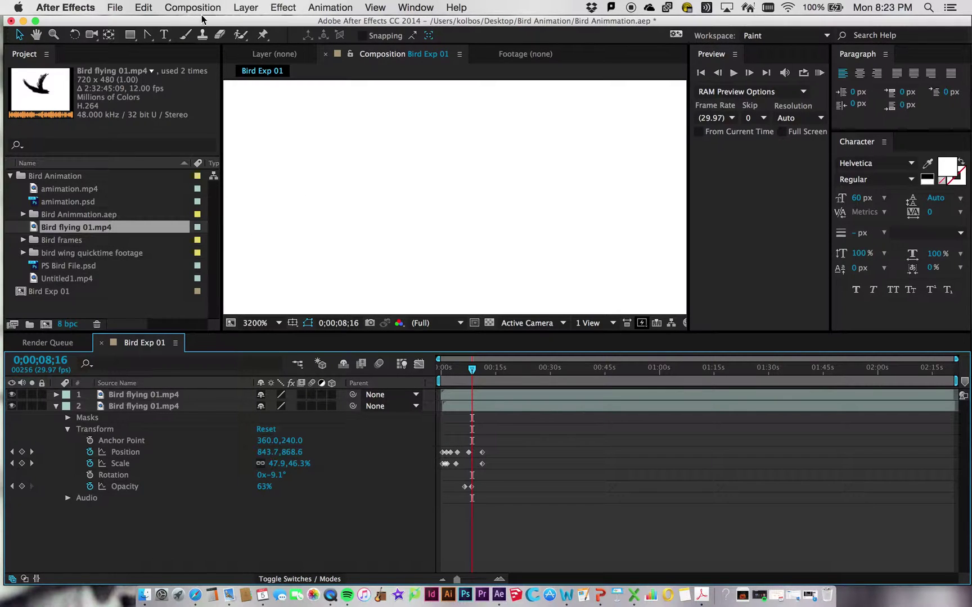
Set the duration of the Bird Exp 01 composition to 30 seconds
left_click(191, 8)
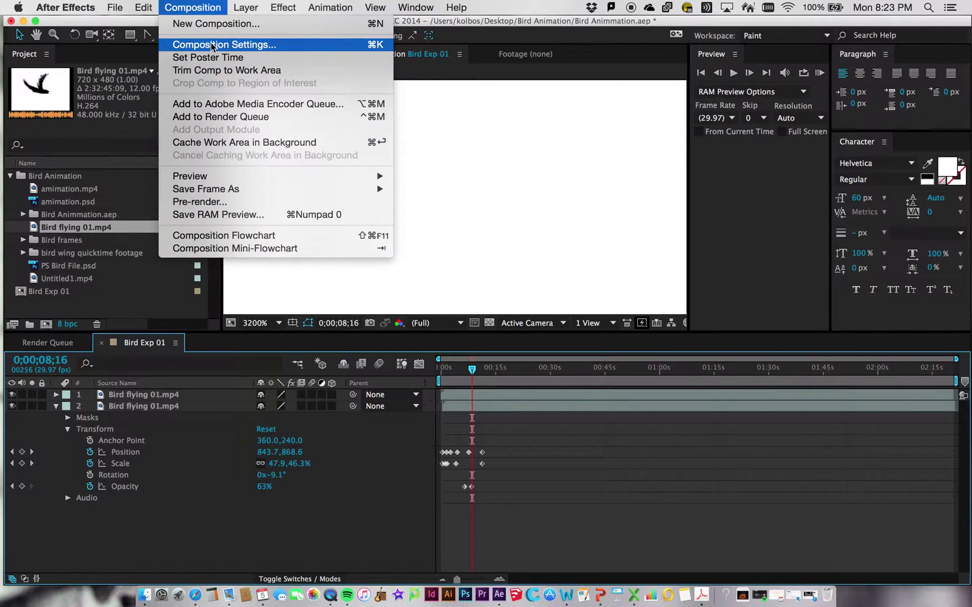
left_click(197, 45)
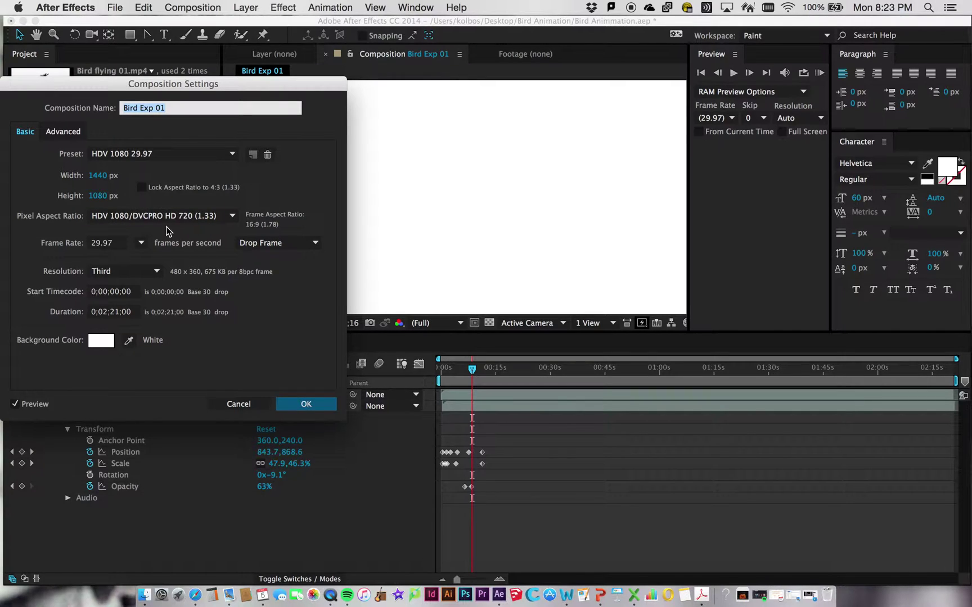
left_click(110, 313)
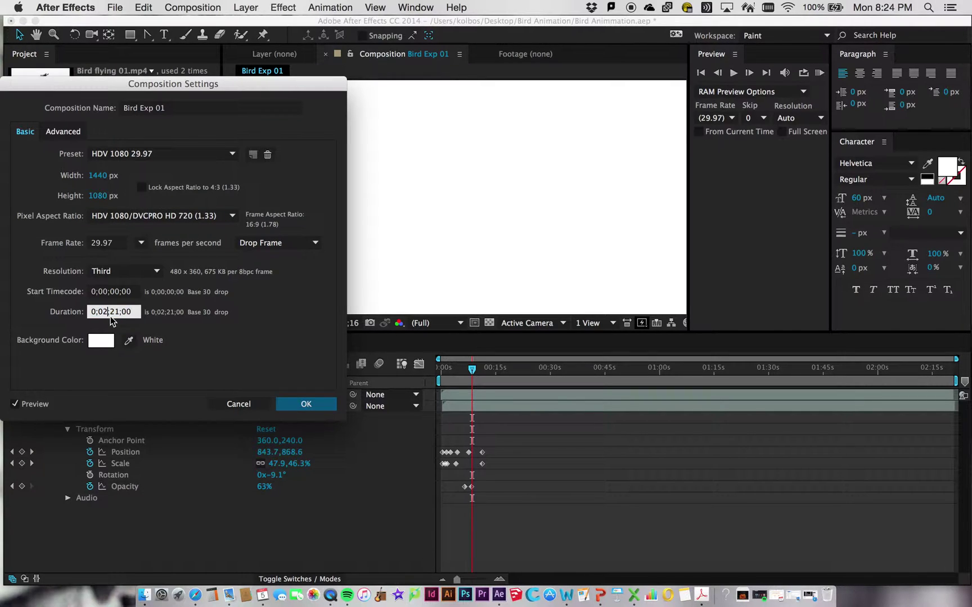
key("BackSpace")
type("0")
key("BackSpace")
key("BackSpace")
left_click(309, 404)
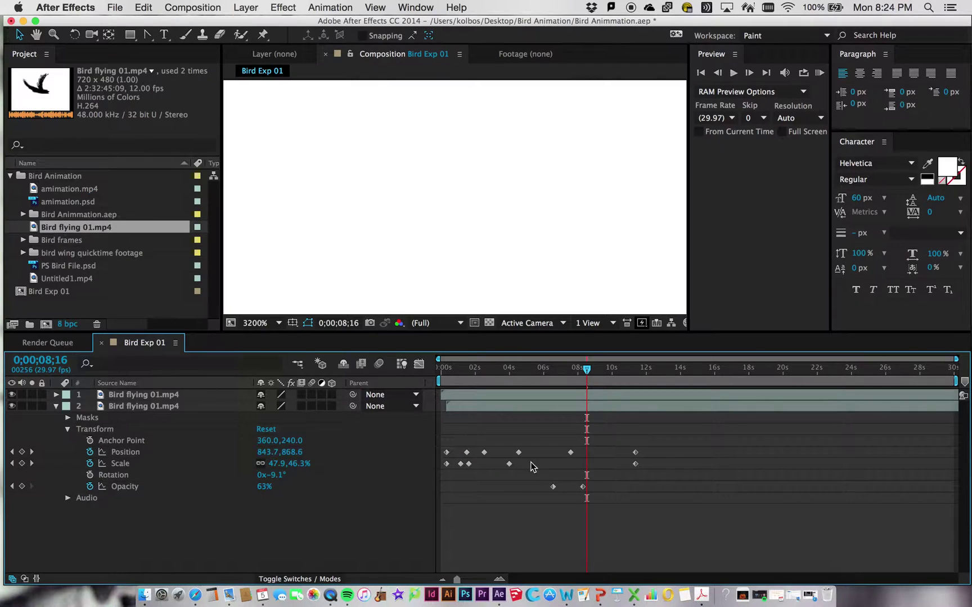
Collapse the expanded bird layer and lock both Bird flying 01.mp4 layers in the timeline
left_click_drag(587, 371, 514, 383)
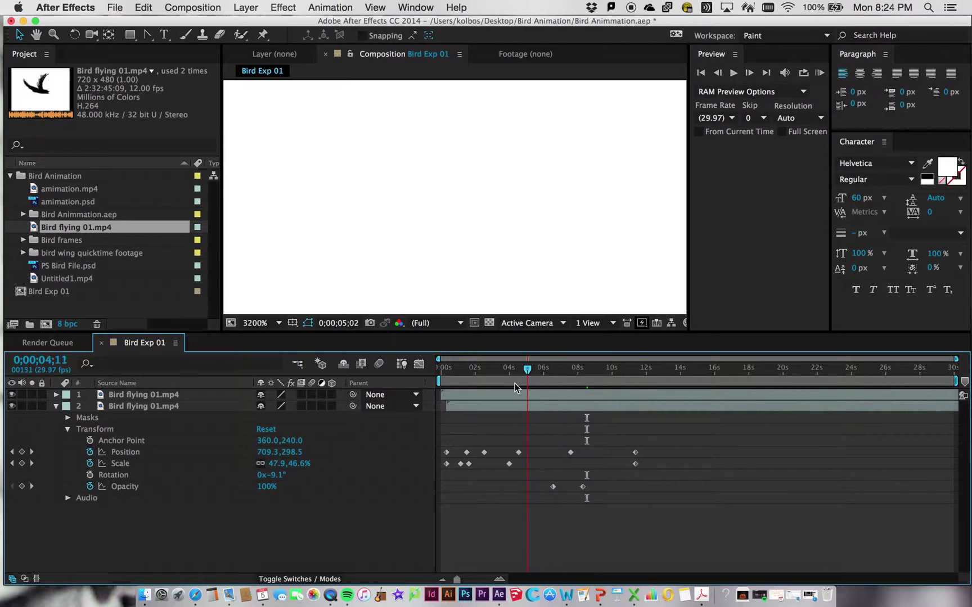
scroll(436, 153, "down", 11)
scroll(435, 162, "up", 2)
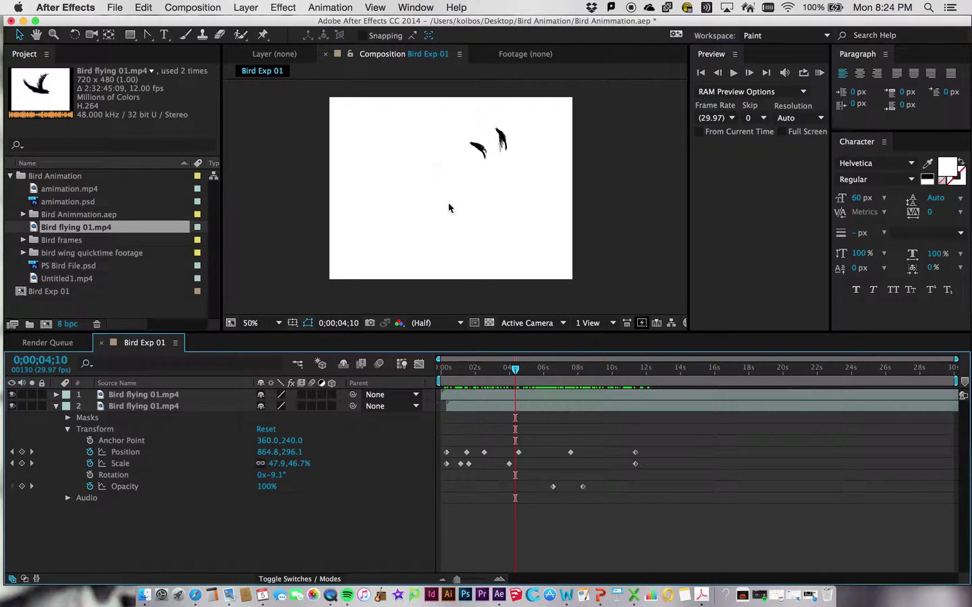
left_click_drag(515, 367, 463, 335)
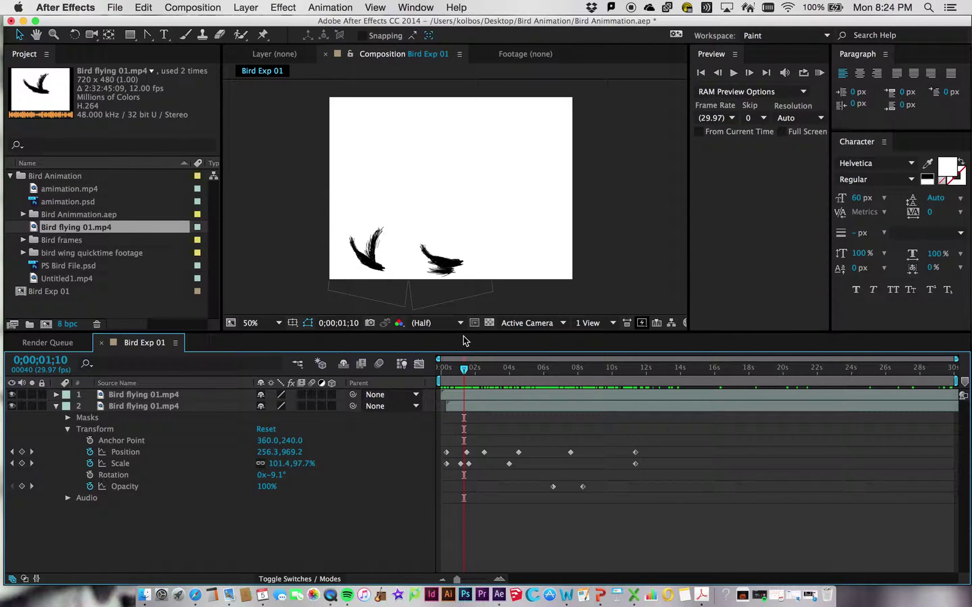
left_click(56, 407)
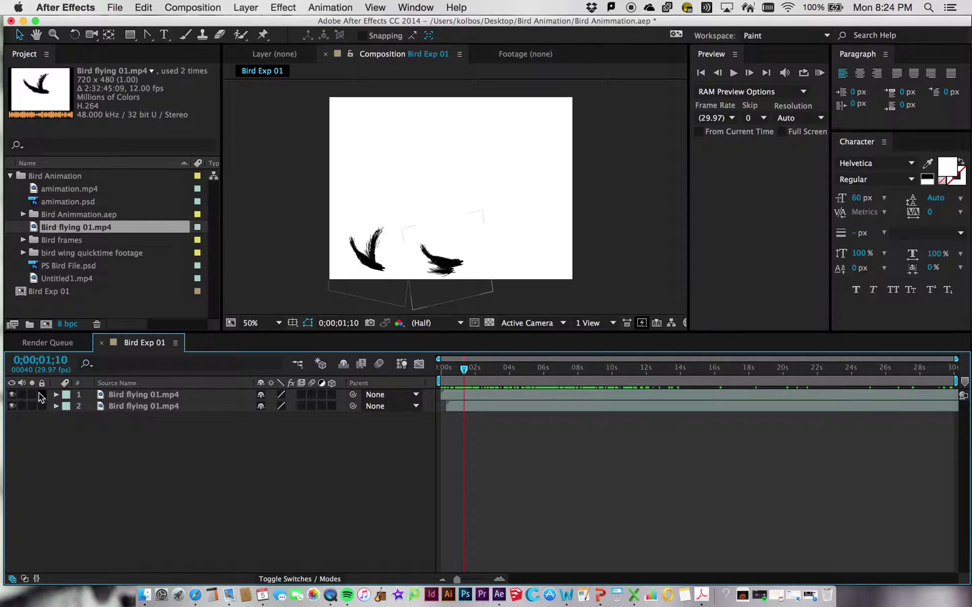
left_click(42, 395)
left_click(42, 406)
Add a new shape layer and draw a nearly square rectangle over the lower-left area of the canvas, overlapping both birds
left_click(247, 8)
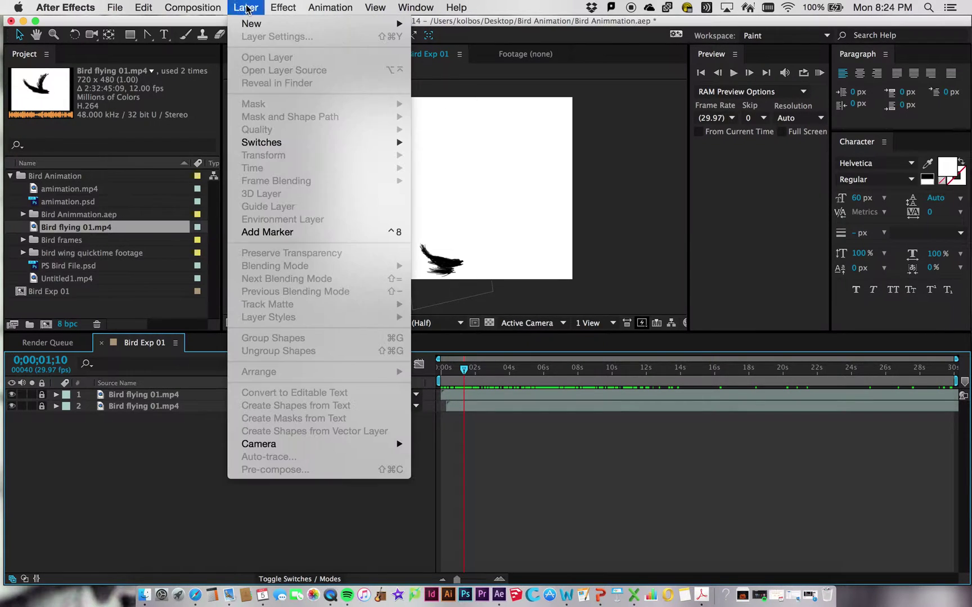
mouse_move(260, 25)
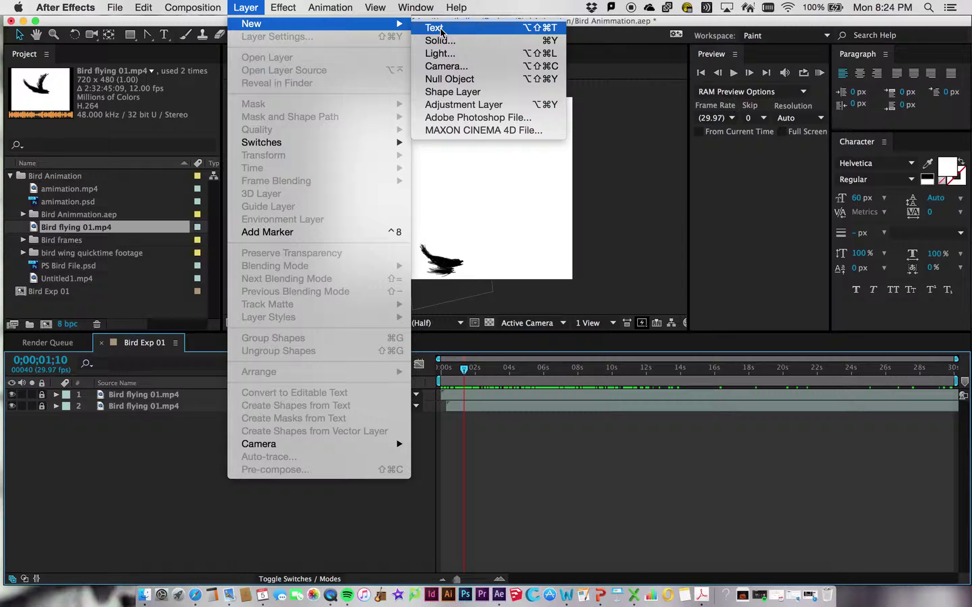
left_click(454, 93)
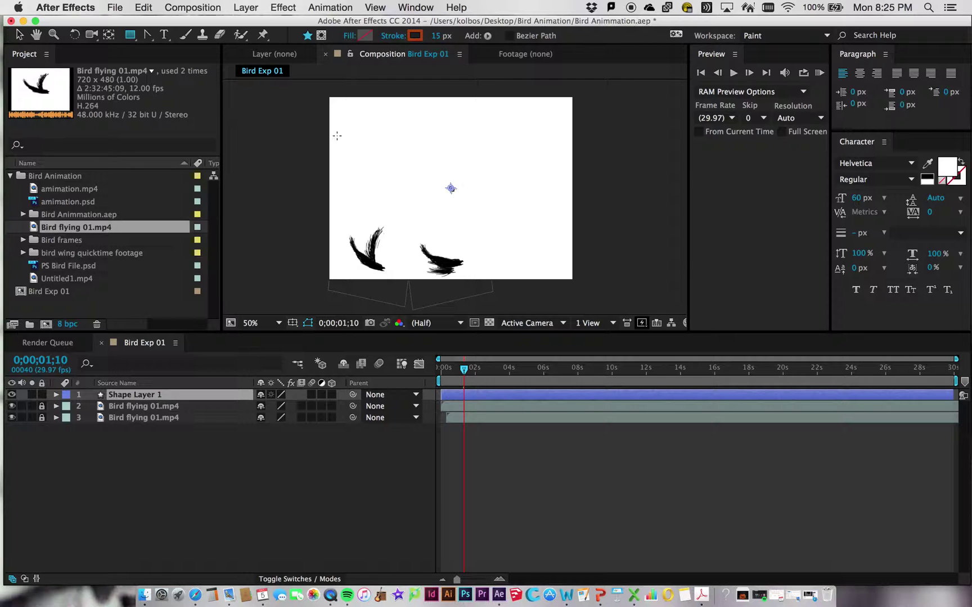
left_click_drag(354, 162, 455, 253)
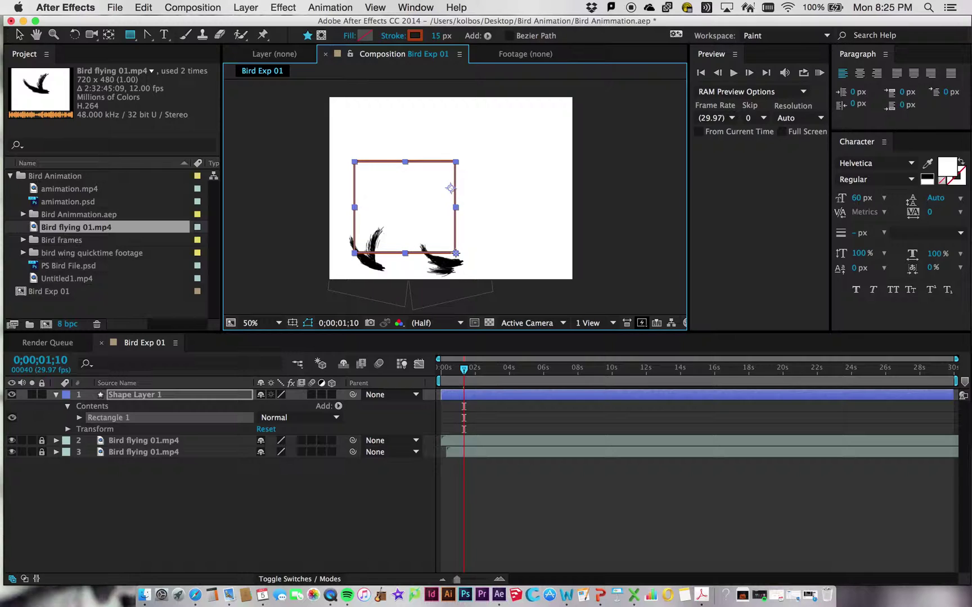
Fill the rectangle with a solid dark red and set its stroke to None
left_click(365, 35)
mouse_move(162, 126)
left_mouse_down()
mouse_move(125, 144)
mouse_move(130, 150)
left_mouse_up()
left_click(298, 107)
left_click(414, 36)
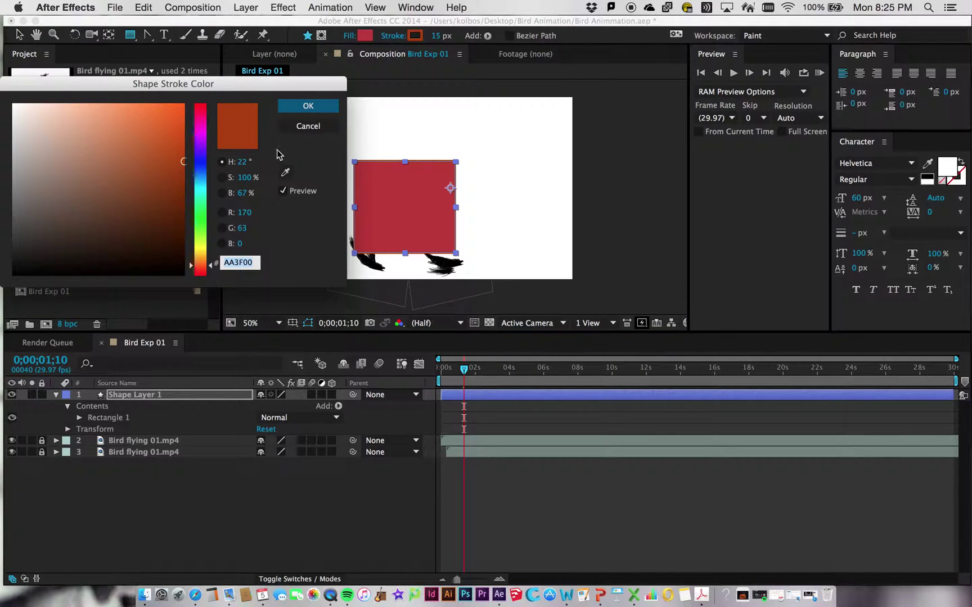
left_click(308, 127)
left_click(400, 41)
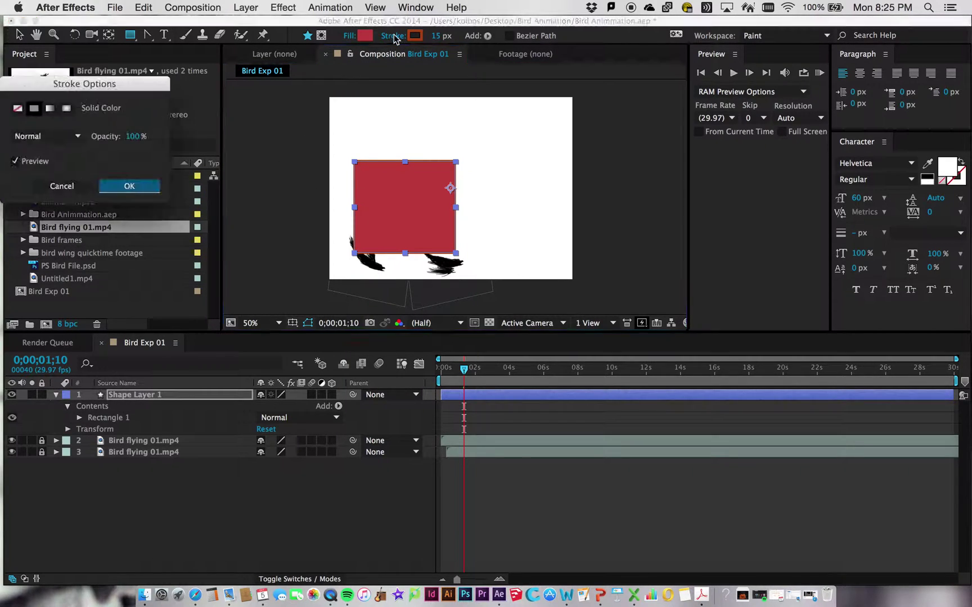
left_click(18, 108)
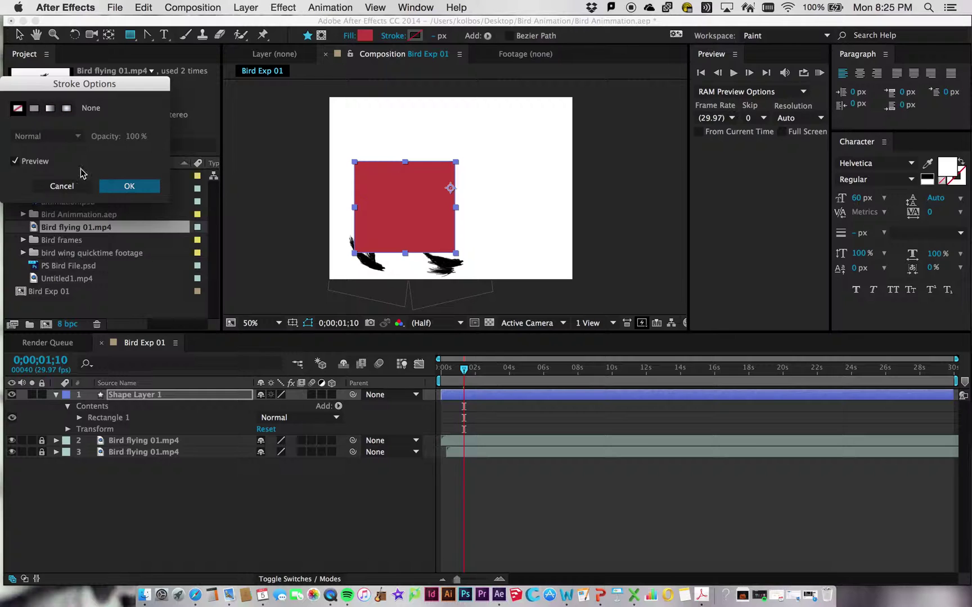
left_click(135, 186)
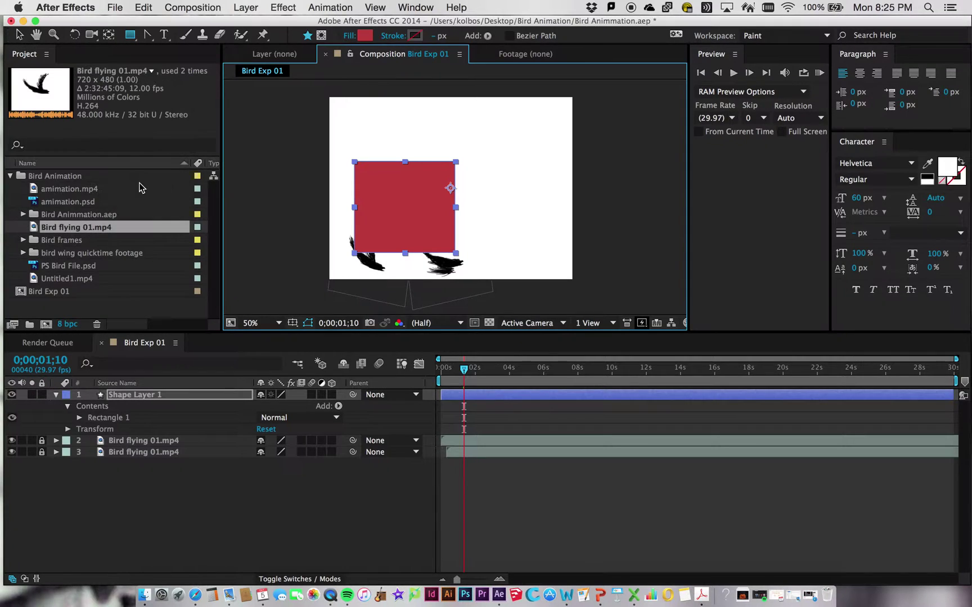
At 0;00;00;00, move the rectangle just outside the canvas's right edge and set a Position keyframe in the shape layer's Transform properties
left_click(19, 34)
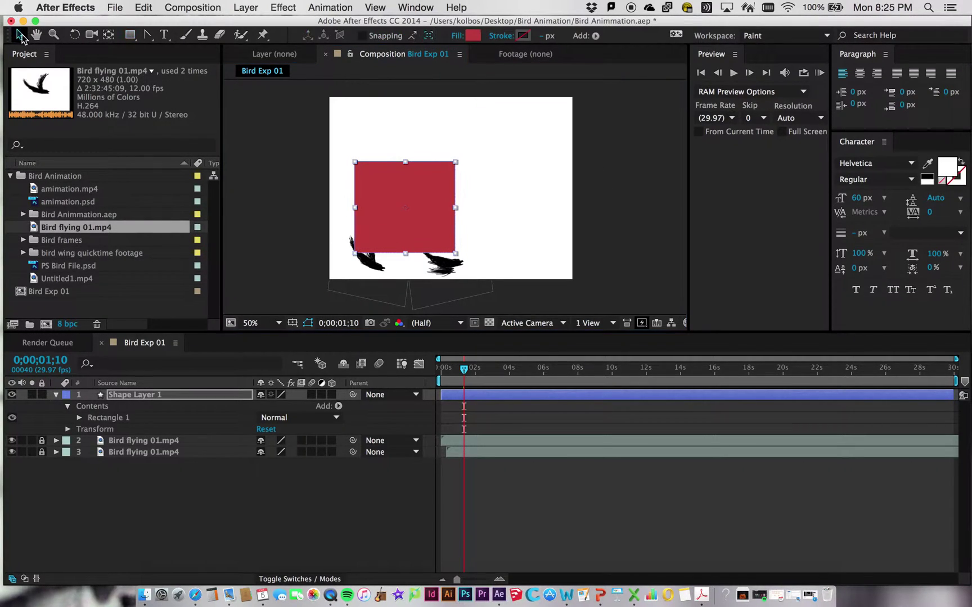
left_click_drag(464, 375, 435, 375)
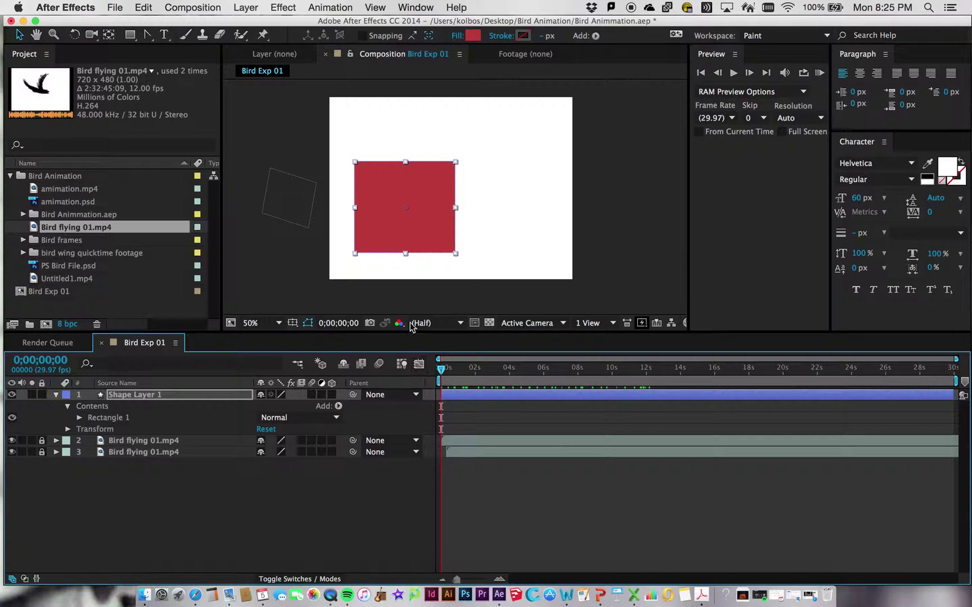
left_click_drag(408, 208, 631, 235)
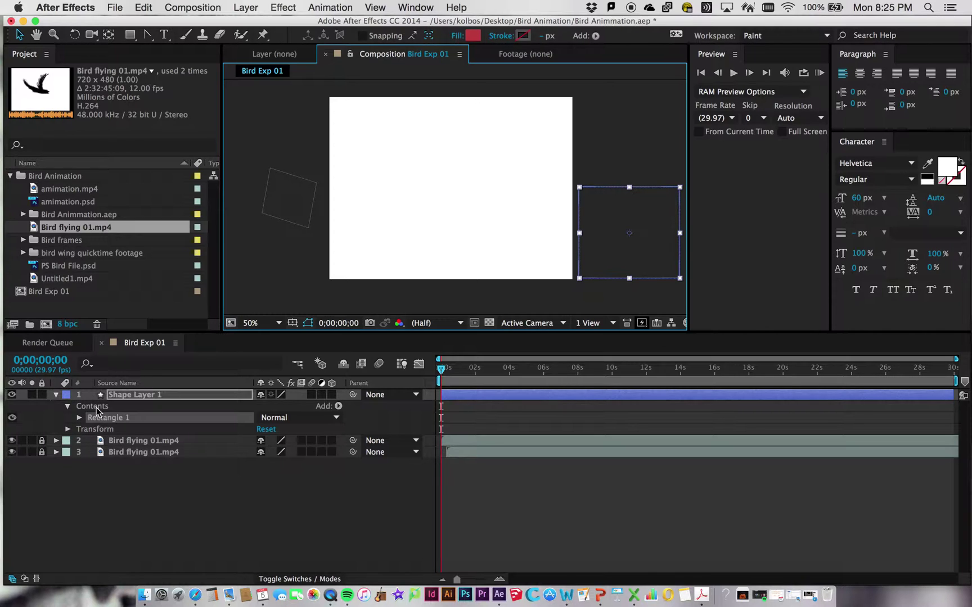
left_click(79, 418)
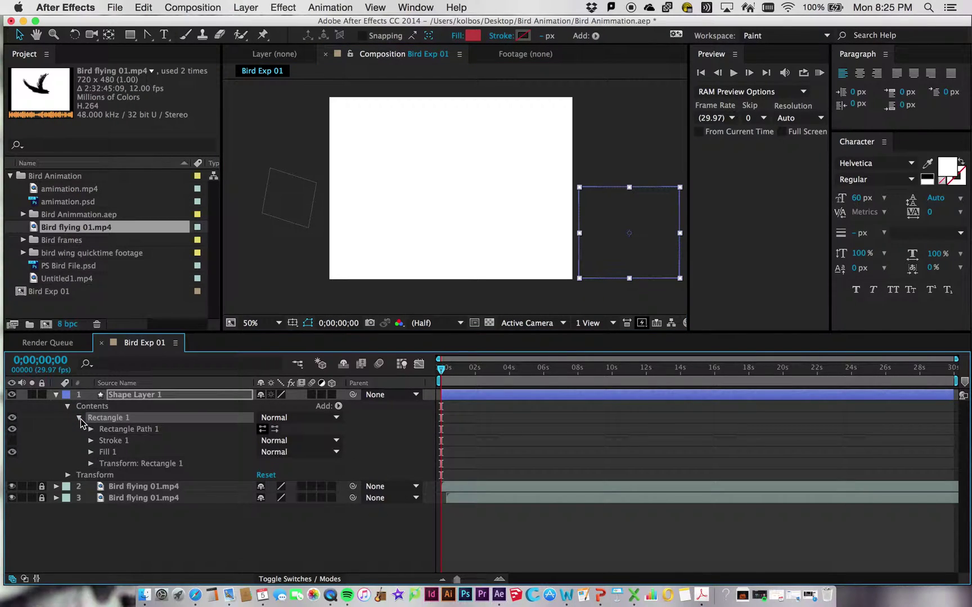
left_click(80, 418)
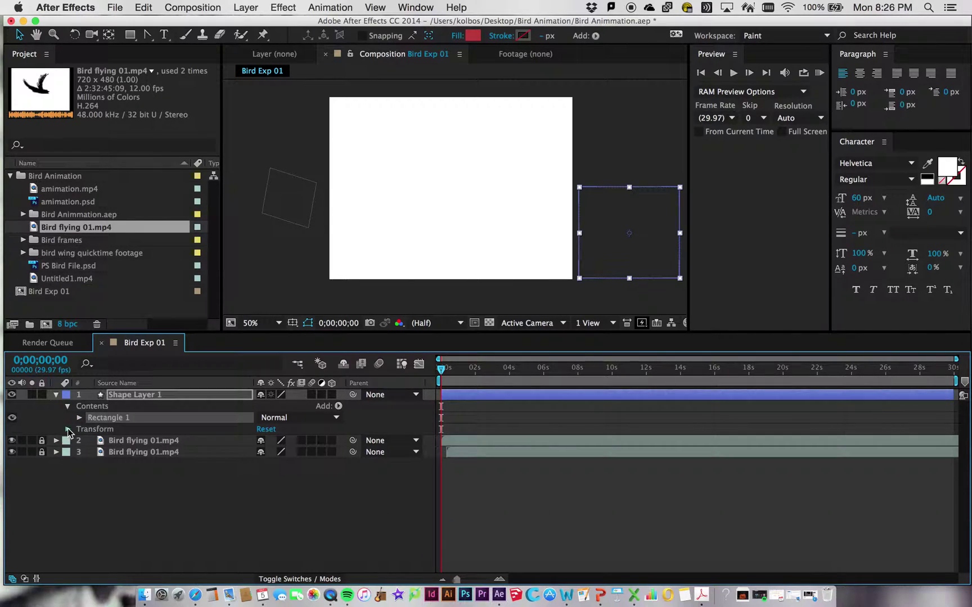
left_click(68, 430)
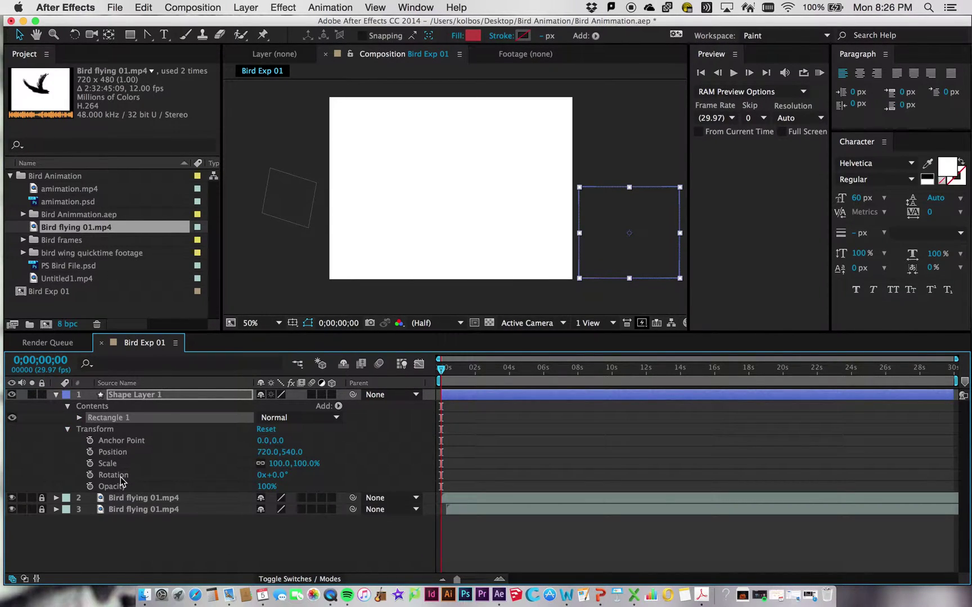
left_click(90, 453)
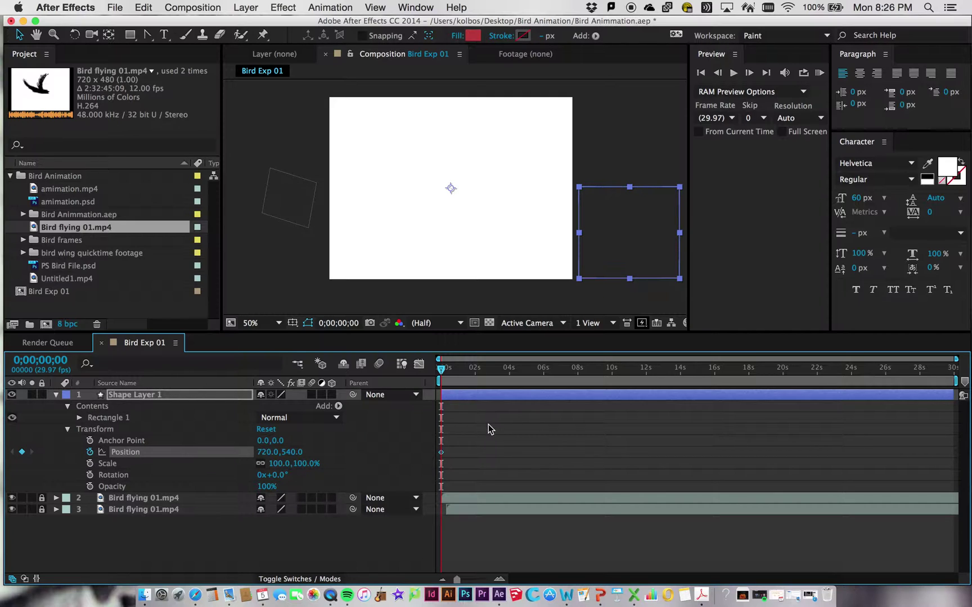
At 0;00;11;16, move the rectangle beyond the canvas's left edge to Position about -1432, 536, and preview the motion from the start
left_click_drag(447, 373, 639, 373)
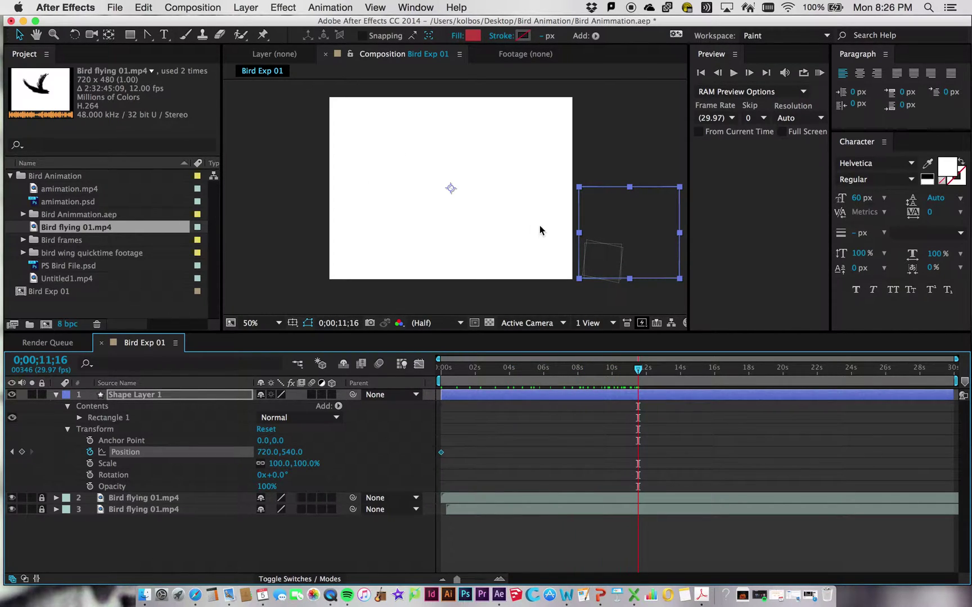
left_click_drag(627, 231, 262, 229)
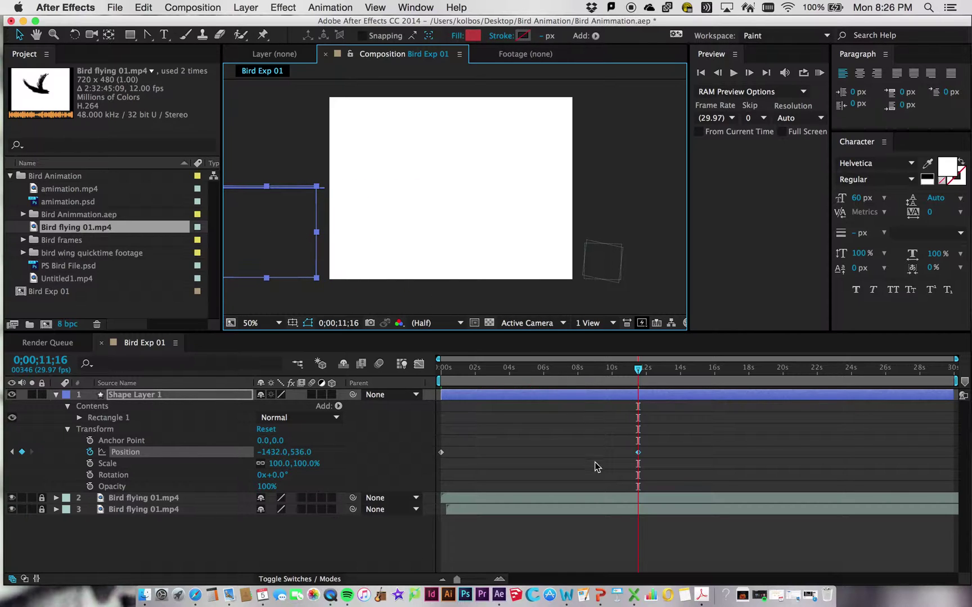
left_click_drag(639, 370, 425, 372)
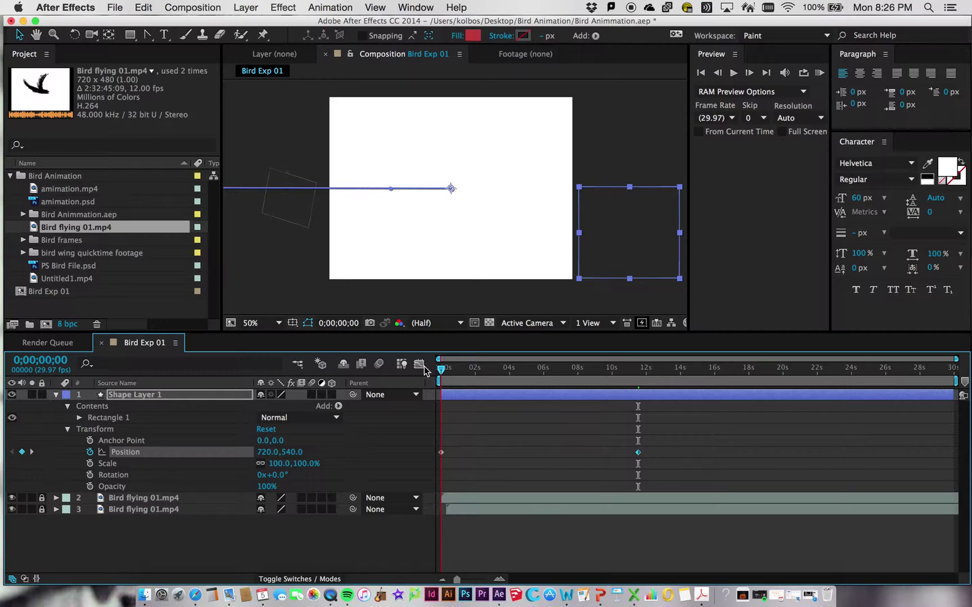
left_click(266, 254)
key("space")
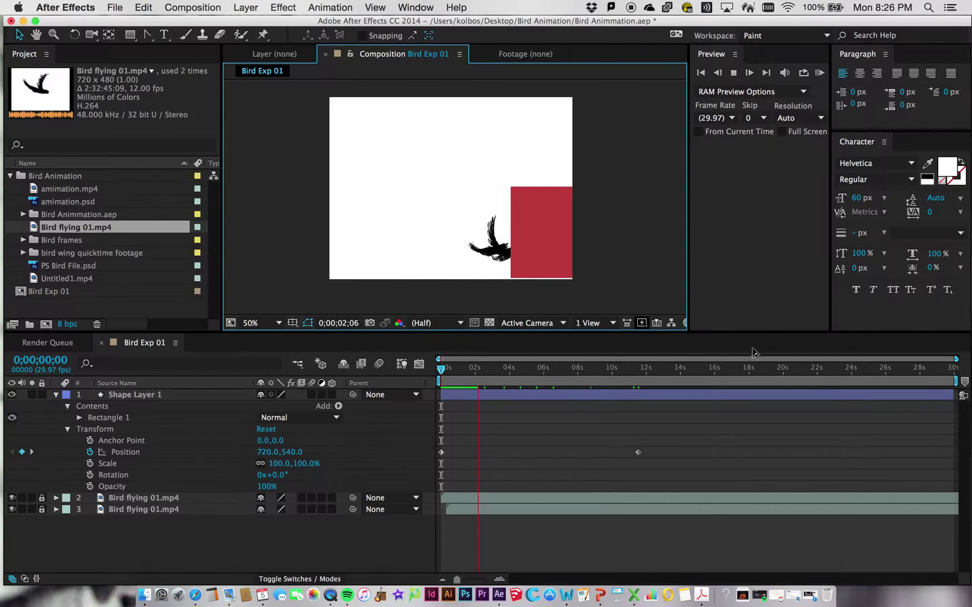
Move the rectangle's second Position keyframe to 0;00;04;00 and preview the faster movement
left_click(609, 449)
left_click_drag(636, 453, 509, 453)
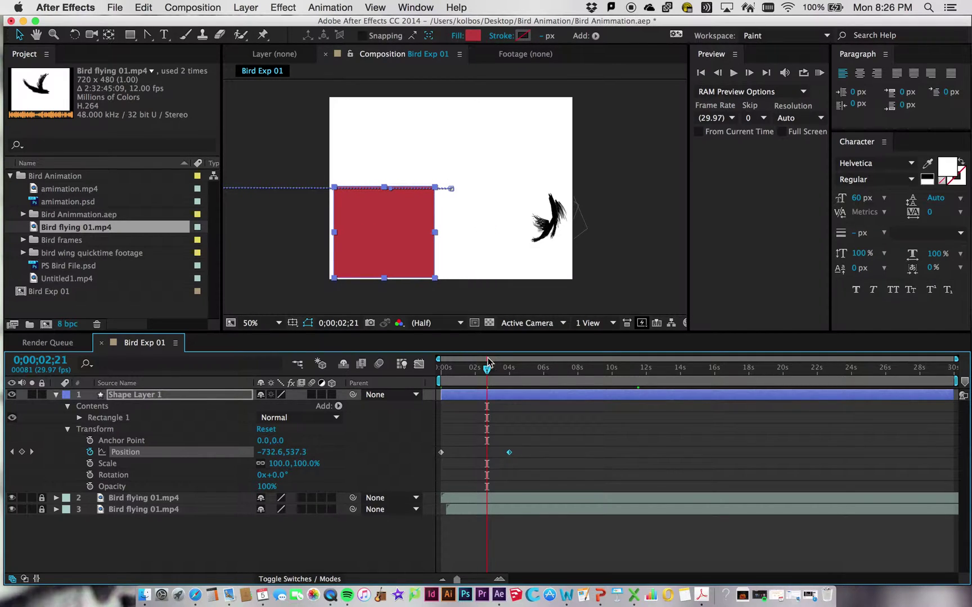
key("KP_0")
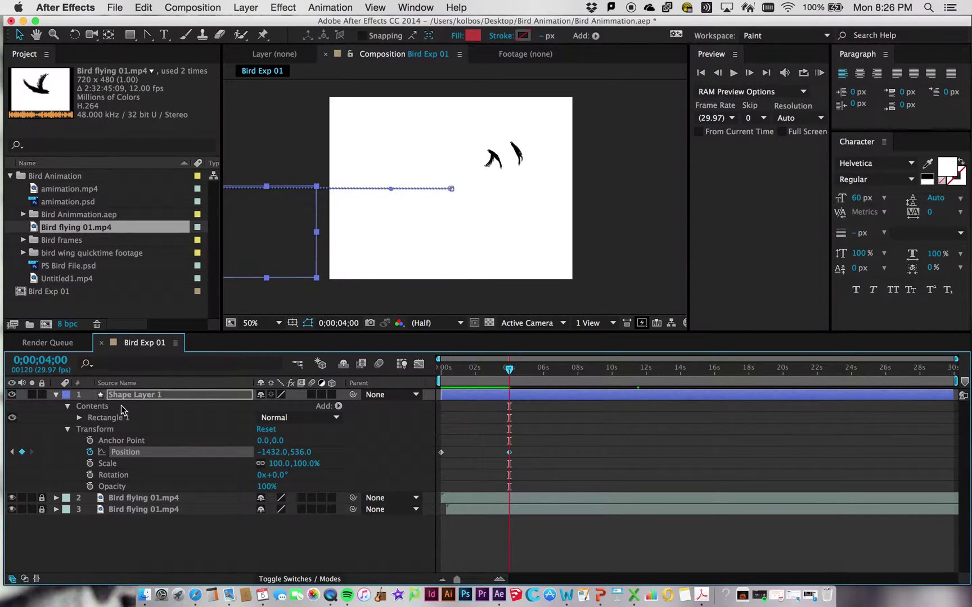
Lock and collapse the red rectangle's layer, and add a new empty shape layer to the composition
left_click(41, 395)
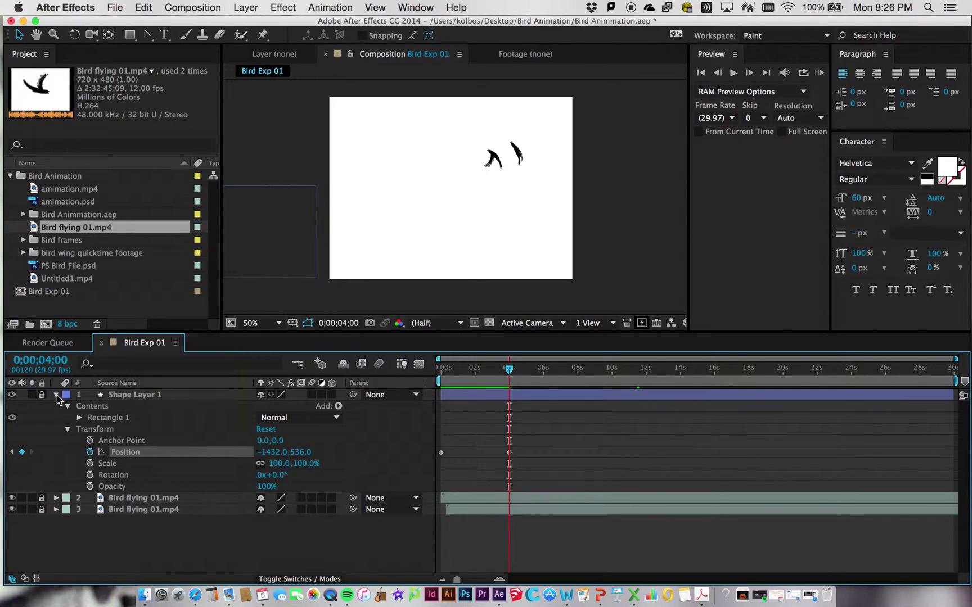
left_click(56, 395)
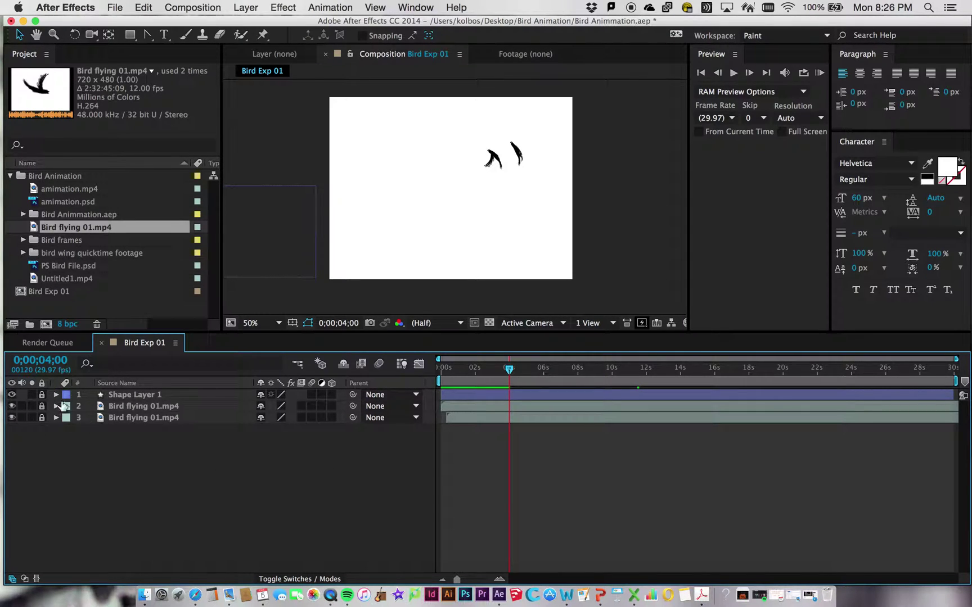
left_click(246, 7)
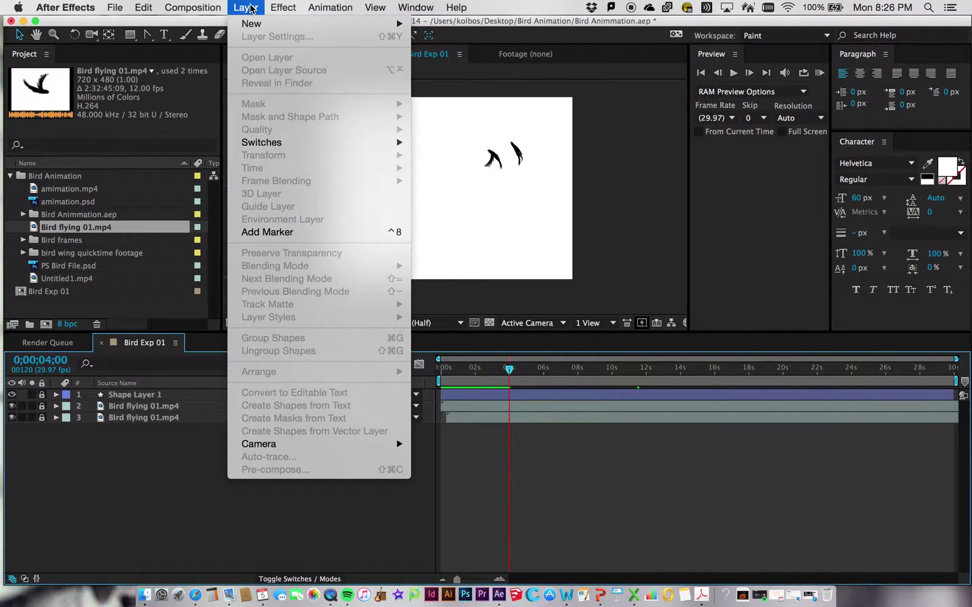
mouse_move(251, 23)
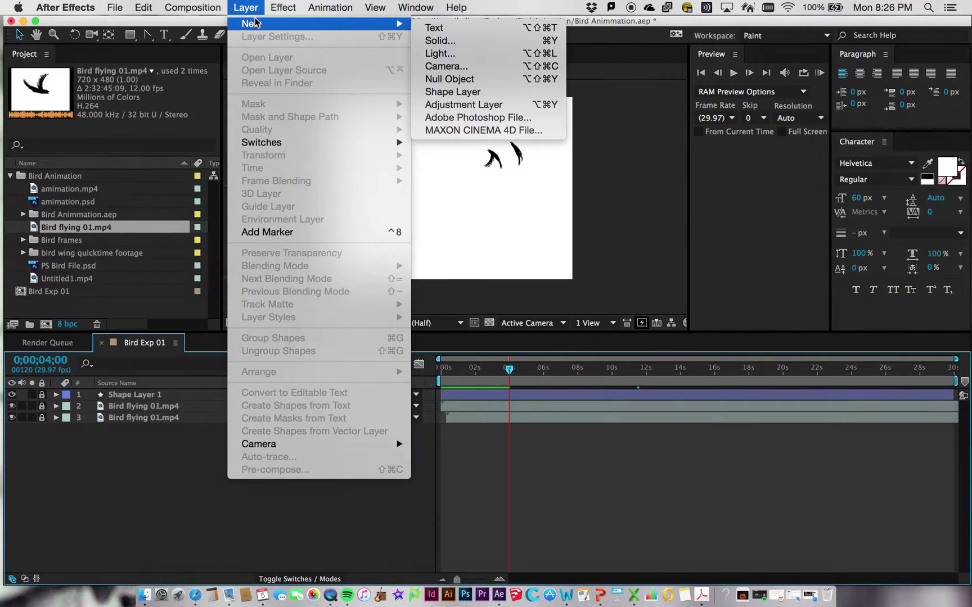
left_click(503, 96)
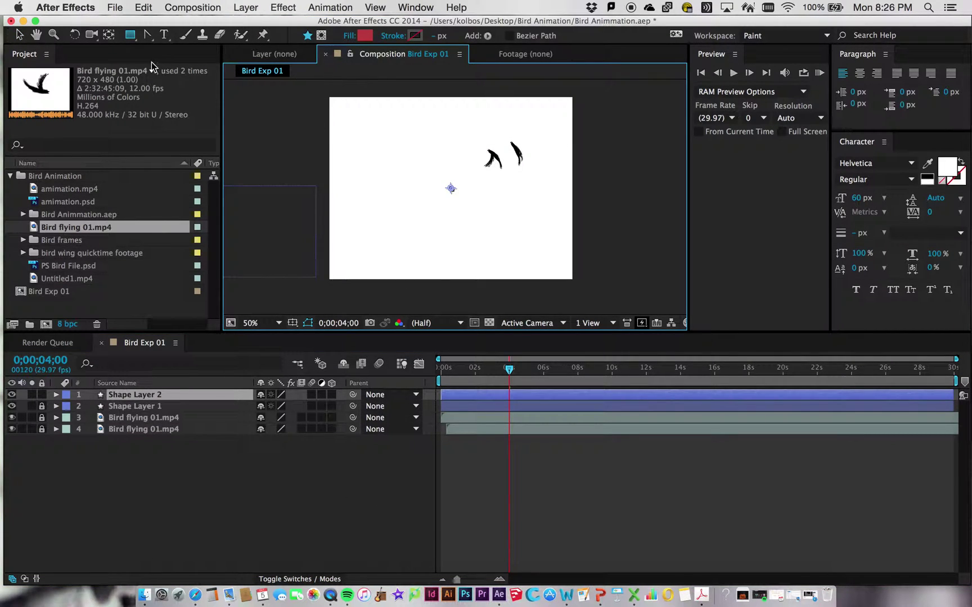
Draw a closed, curved freeform shape with a small loop on the canvas's left half using the Pen tool
left_click_drag(147, 34, 180, 34)
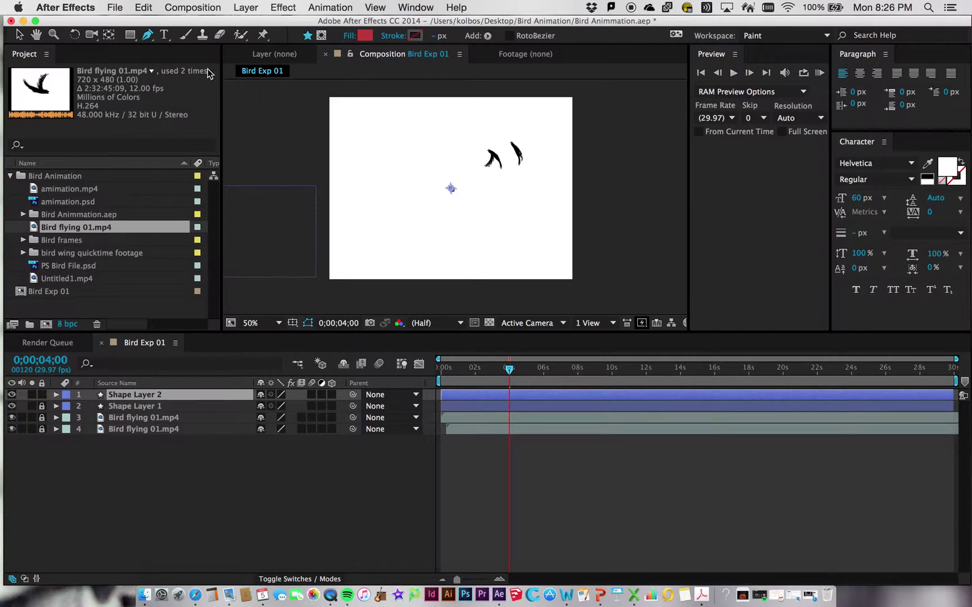
left_click(355, 221)
left_click_drag(396, 144, 502, 199)
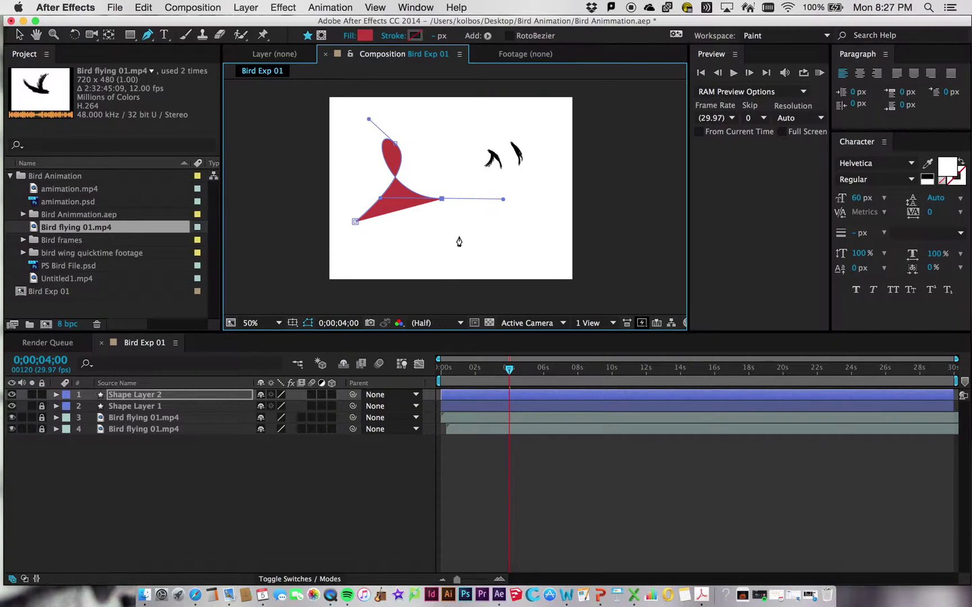
left_click_drag(459, 235, 373, 255)
left_click(355, 221)
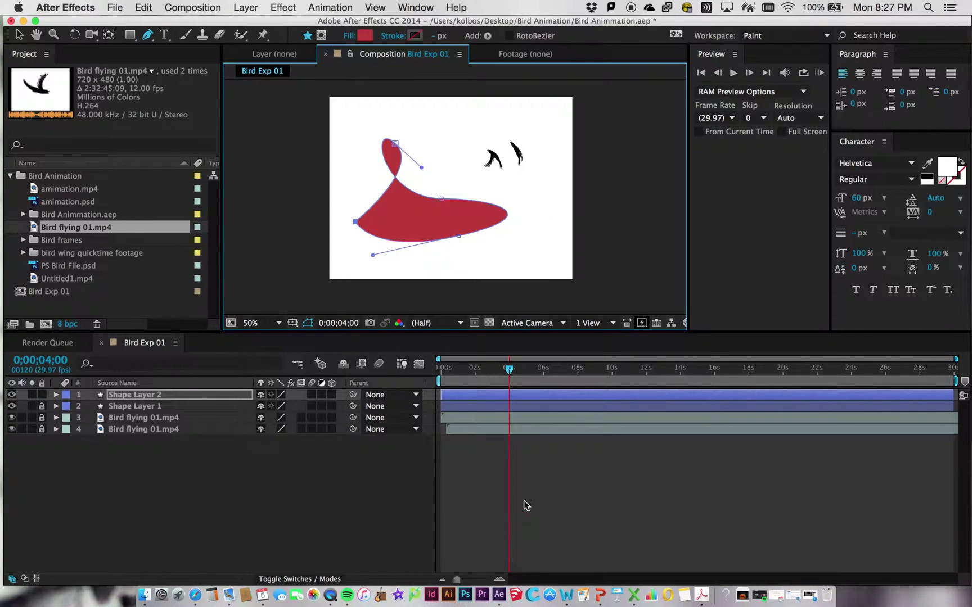
Rename the new shape layer as "w shape"
left_click(121, 398)
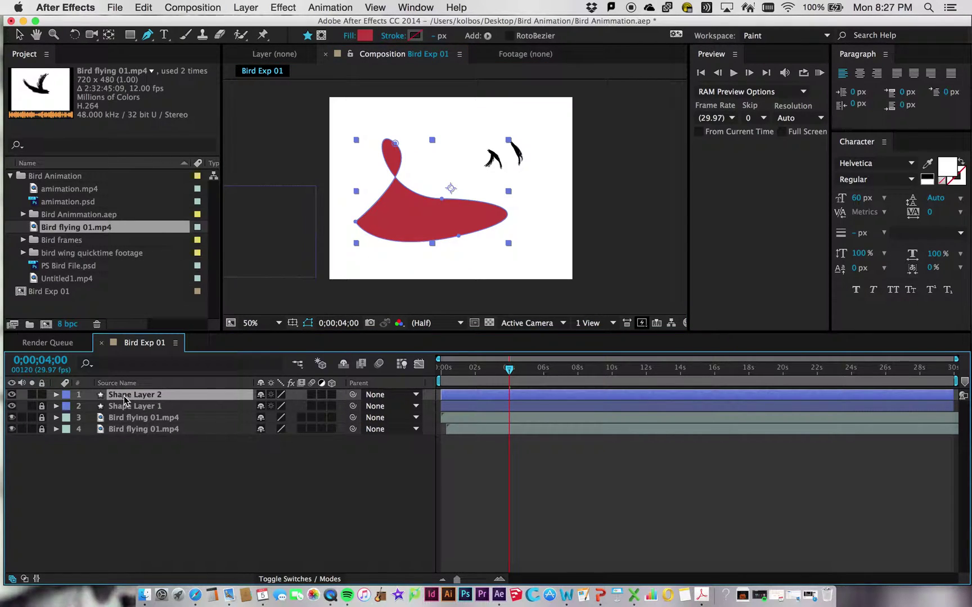
right_click(159, 399)
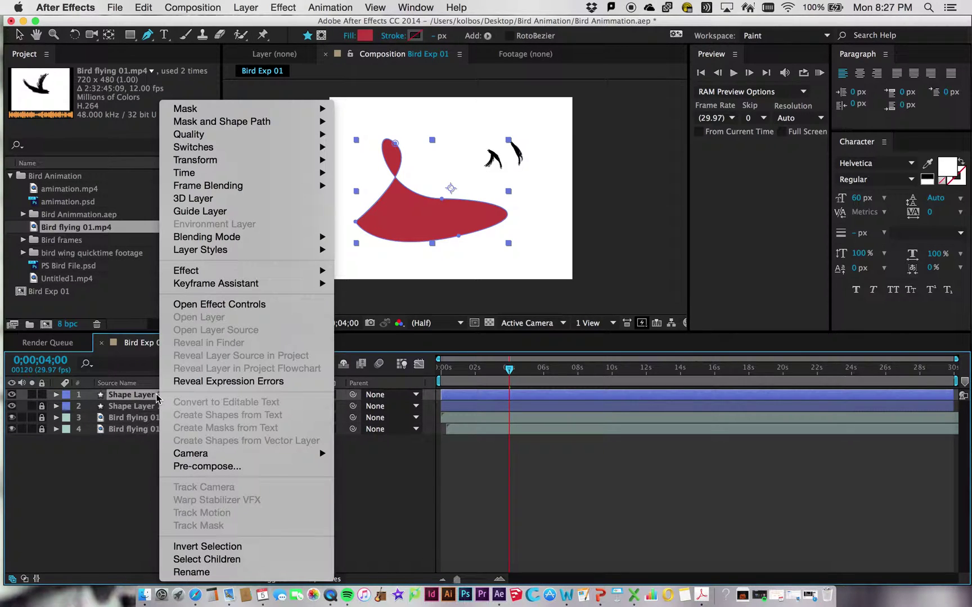
left_click(193, 573)
type("w")
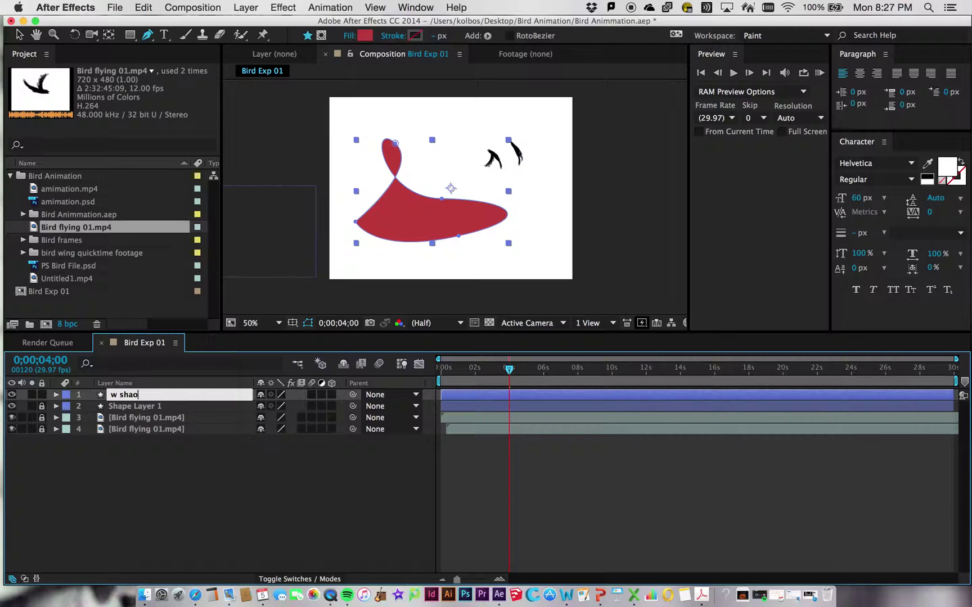
type(" shape")
key("Return")
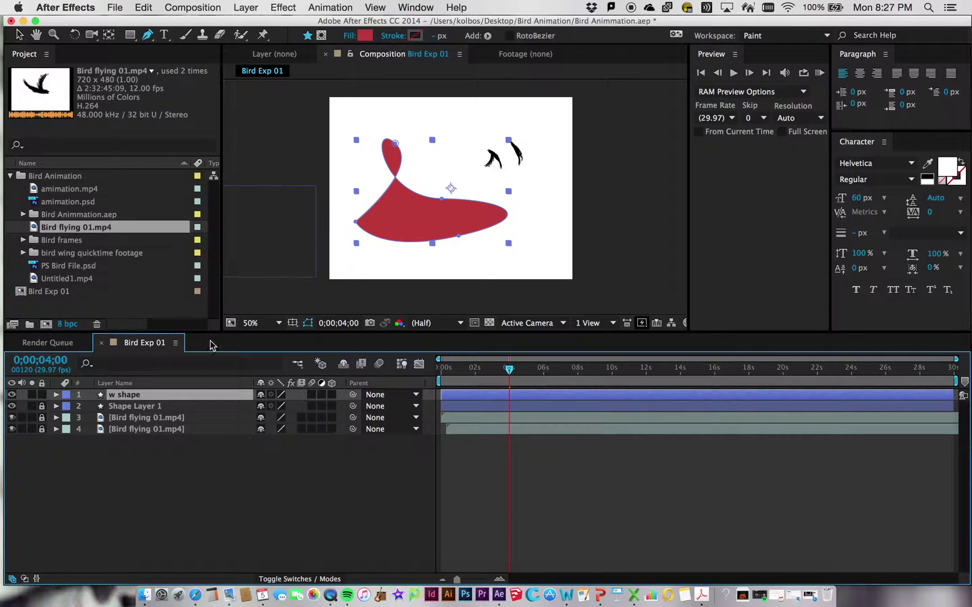
Change the w shape's fill colour to purple and preview it together with the crossing red rectangle
left_click(18, 35)
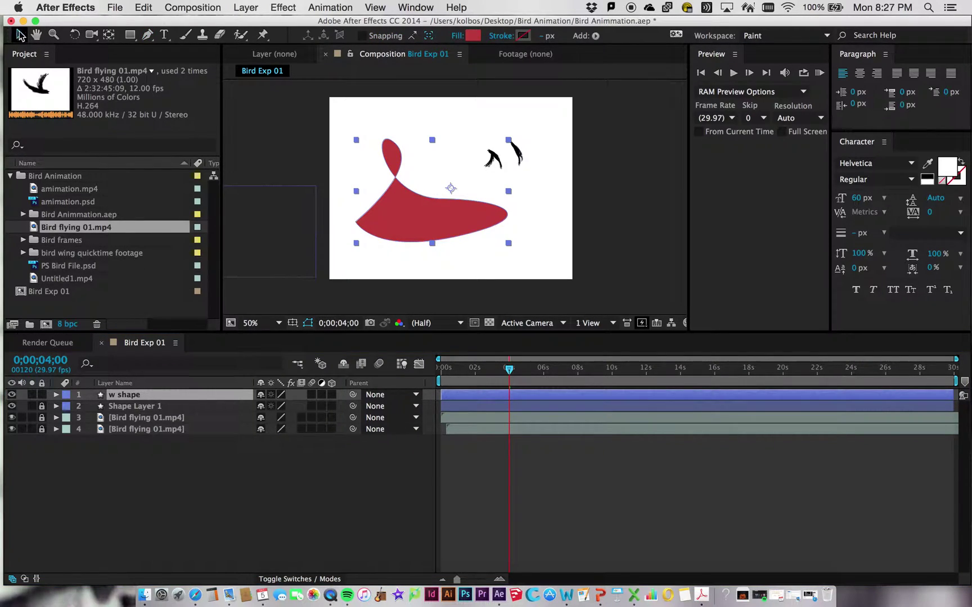
left_click(405, 230)
left_click(473, 35)
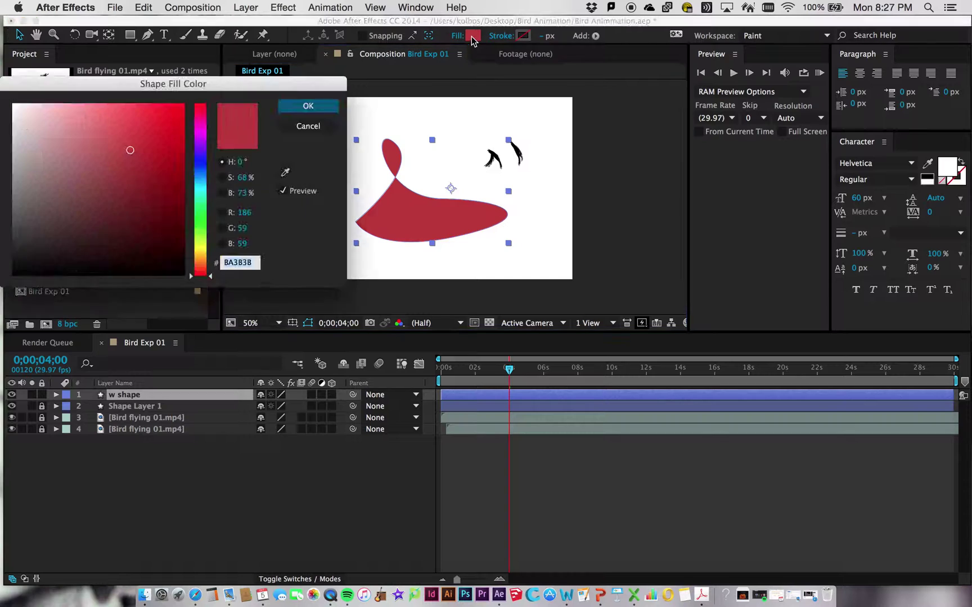
mouse_move(205, 148)
left_mouse_down()
mouse_move(206, 252)
mouse_move(217, 148)
left_mouse_up()
left_click(312, 107)
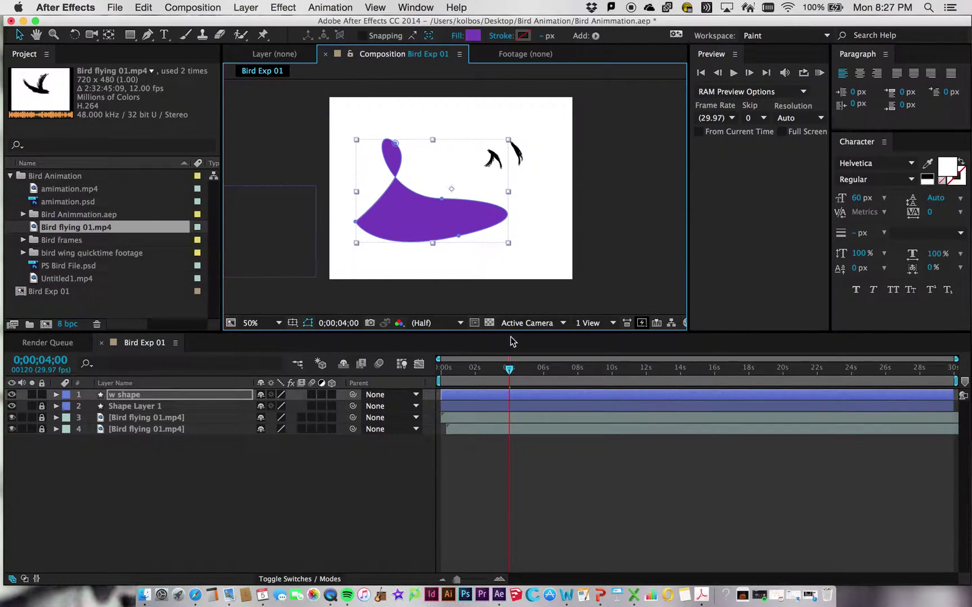
left_click_drag(510, 373, 460, 369)
key("space")
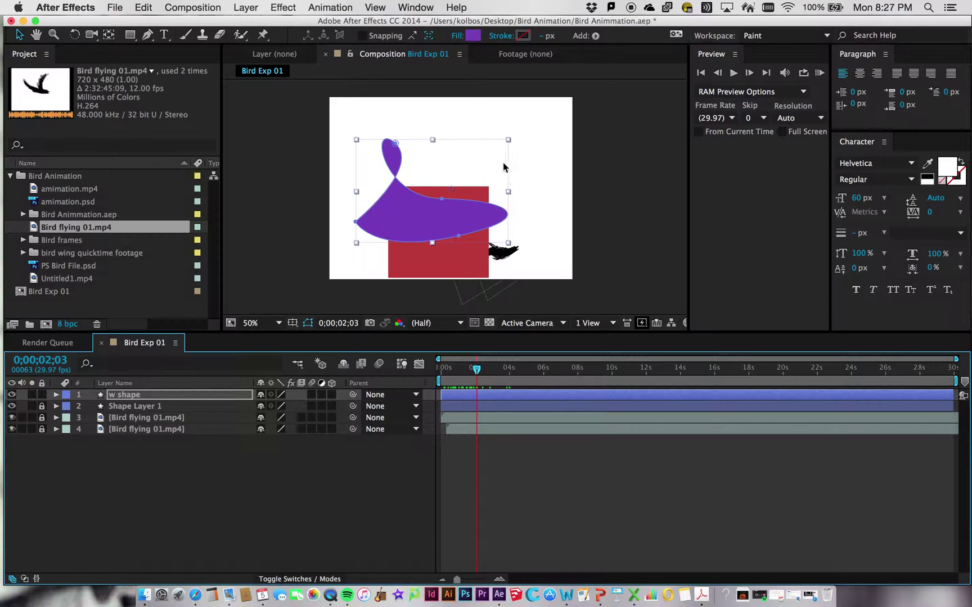
mouse_move(478, 371)
left_mouse_down()
mouse_move(442, 369)
mouse_move(497, 360)
mouse_move(475, 369)
left_mouse_up()
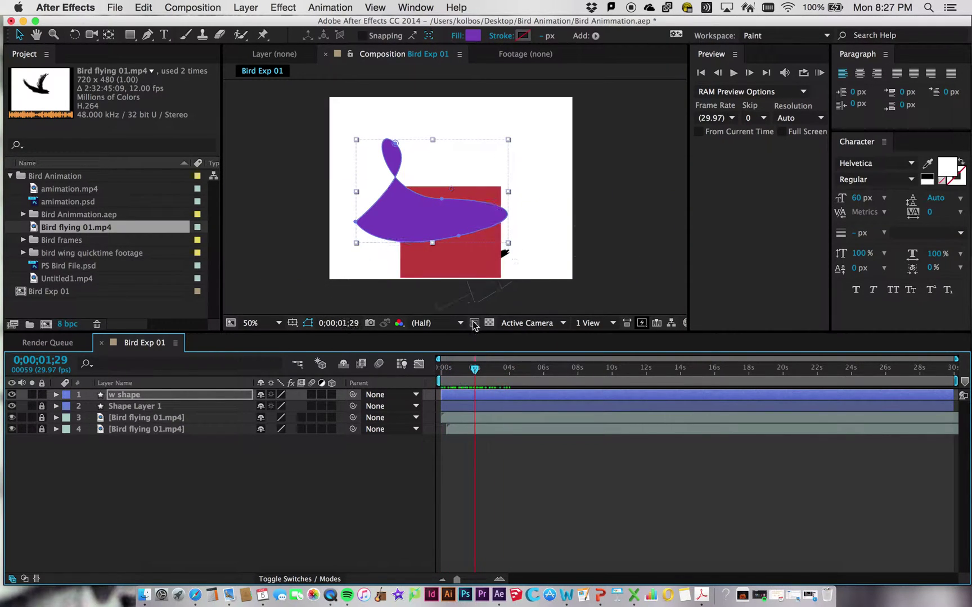
Move the w shape beyond the canvas's left edge and set a Position keyframe for it at 0;00;00;00
left_click(313, 185)
left_click_drag(313, 185, 207, 192)
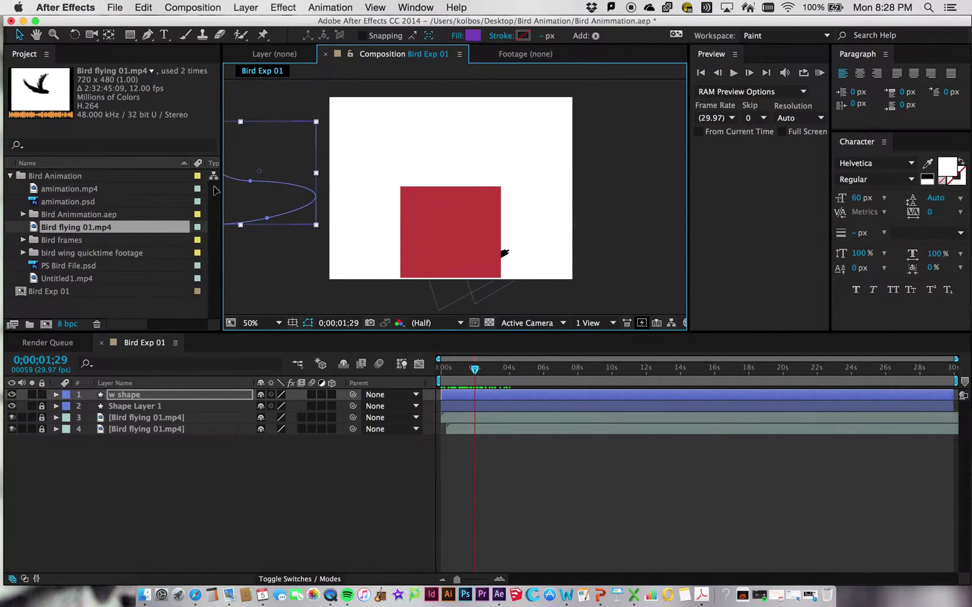
left_click_drag(475, 370, 414, 367)
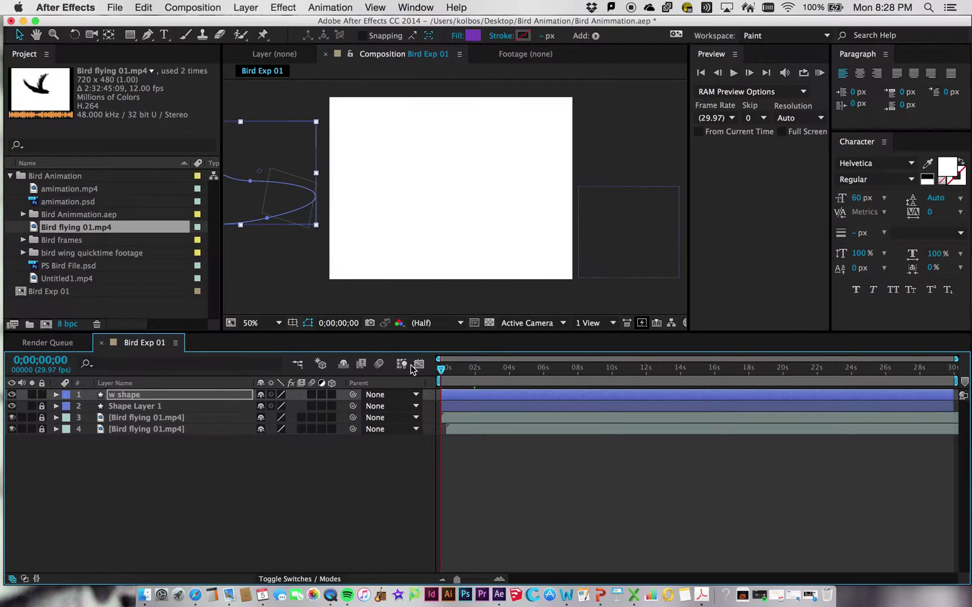
left_click(56, 396)
left_click(68, 418)
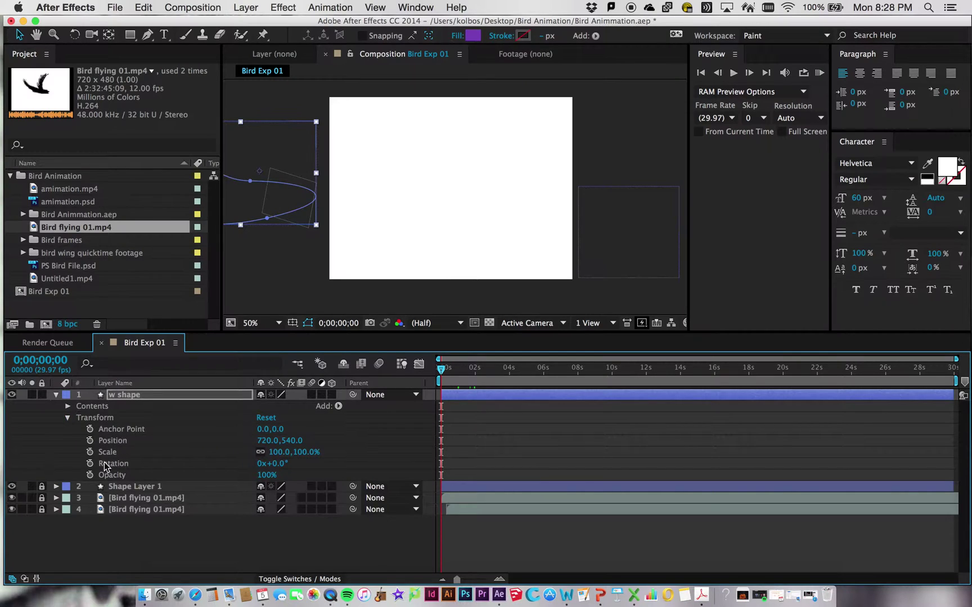
left_click(90, 440)
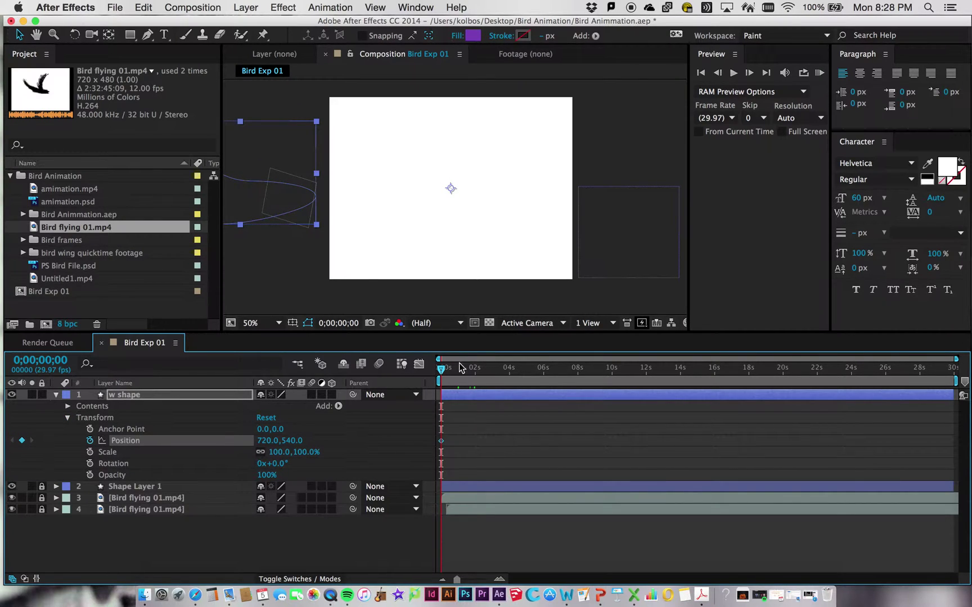
At 0;00;05;00, move the w shape beyond the canvas's right edge to add a second Position keyframe, and preview the crossing
left_click_drag(441, 369, 527, 369)
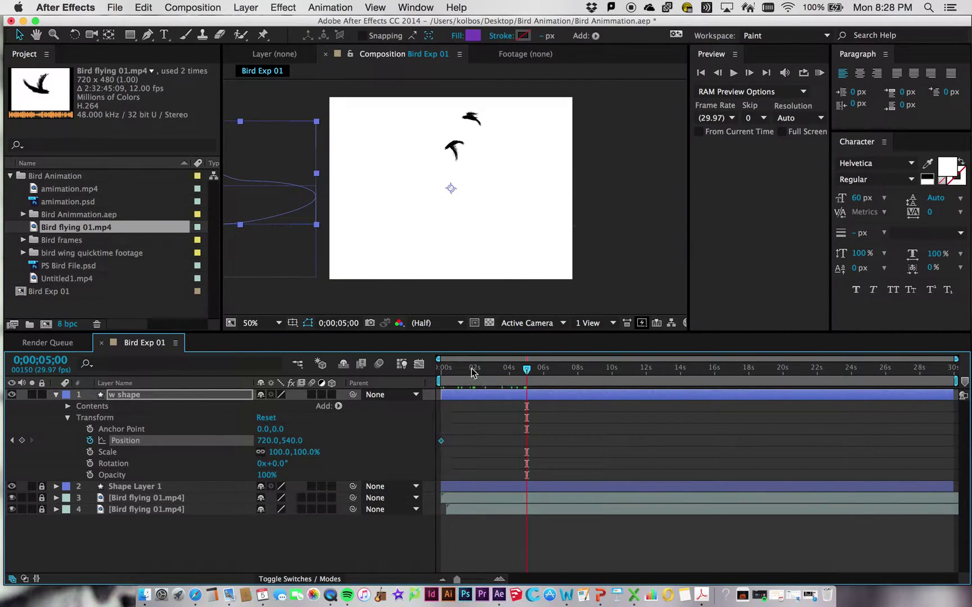
left_click_drag(271, 203, 696, 267)
left_click_drag(523, 374, 450, 370)
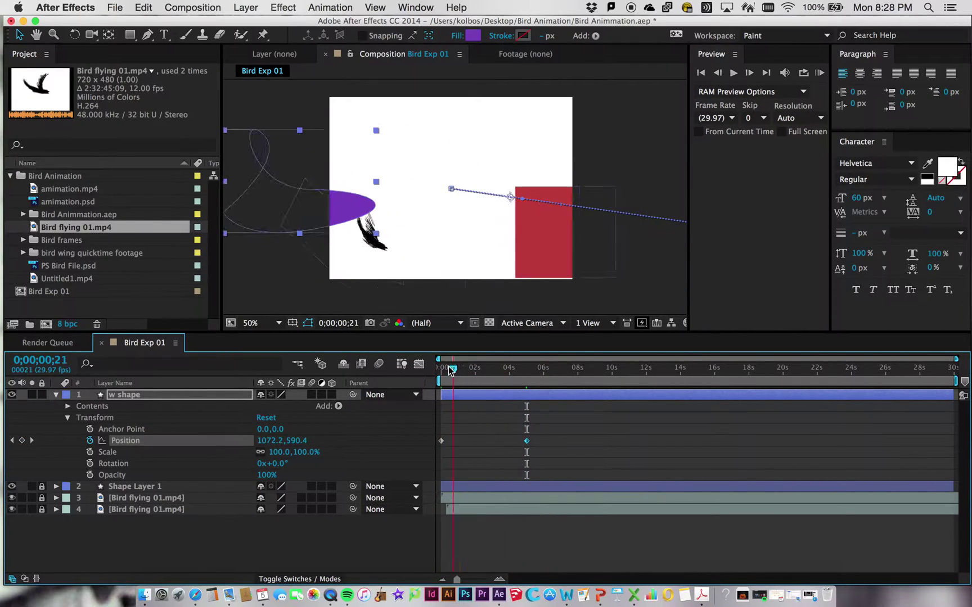
key("space")
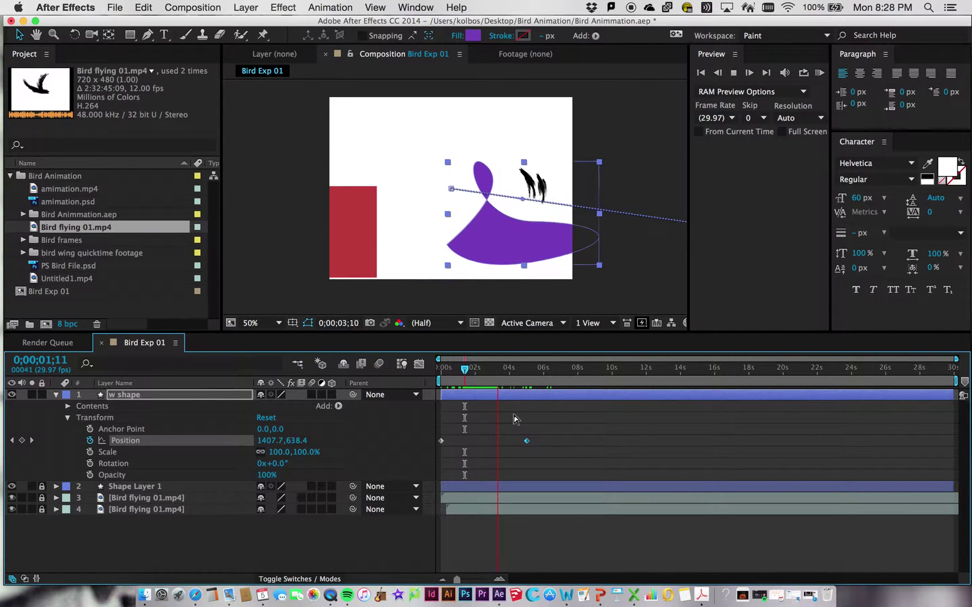
key("space")
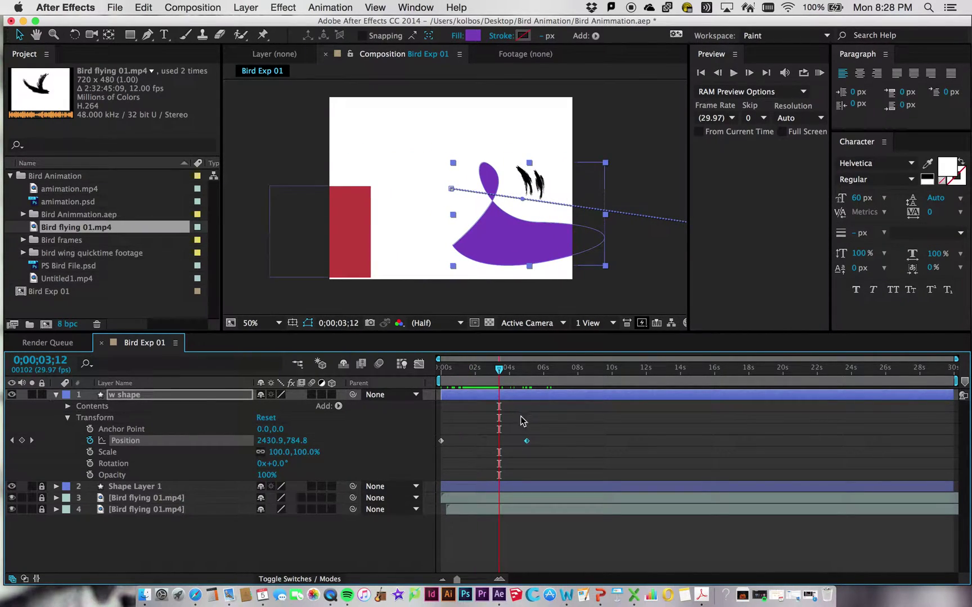
Reduce the w shape's Opacity to 82% where it overlaps the red rectangle and preview the transparency
left_click_drag(498, 374, 472, 376)
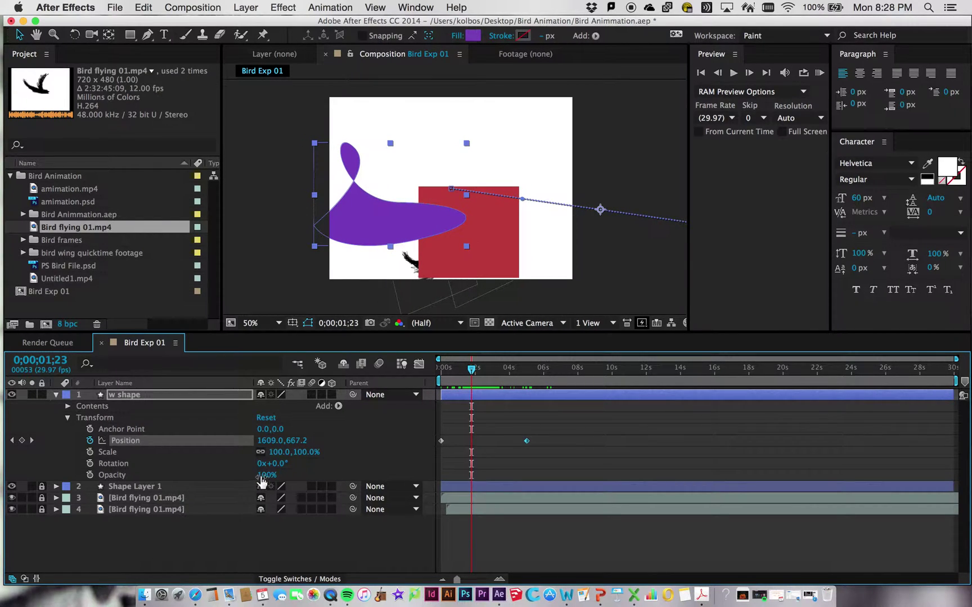
left_click_drag(259, 478, 260, 478)
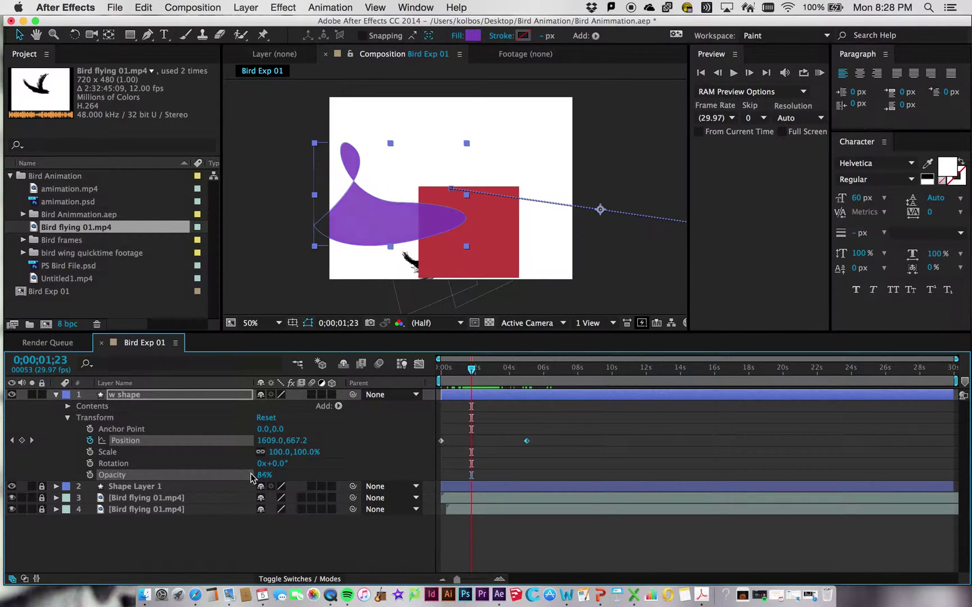
left_click_drag(247, 474, 248, 473)
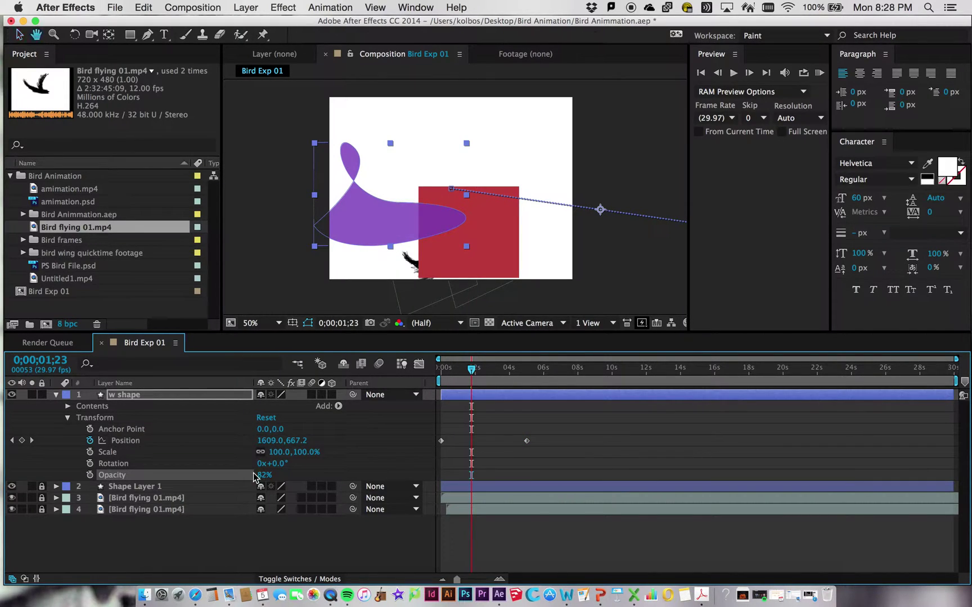
key("space")
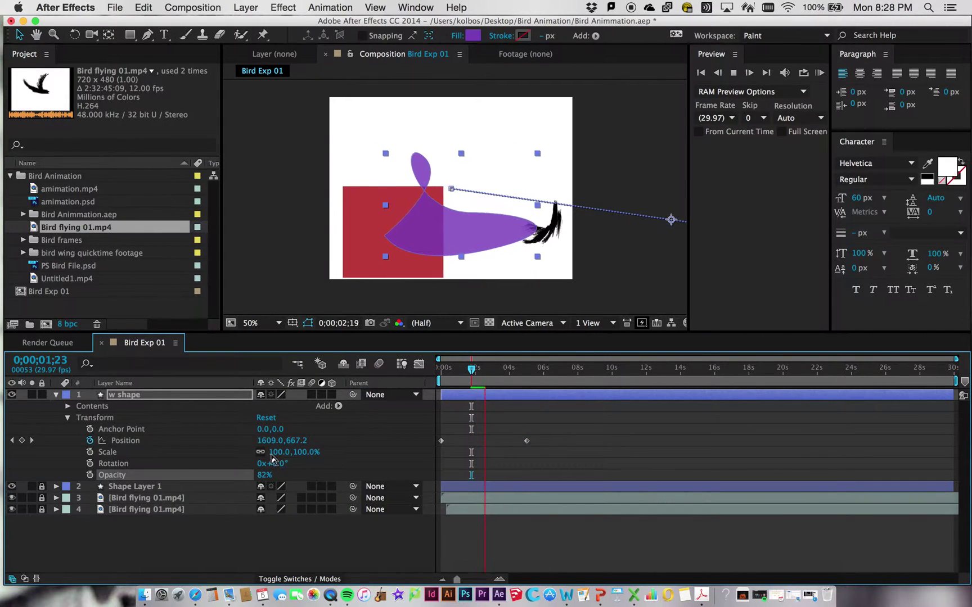
left_click(500, 371)
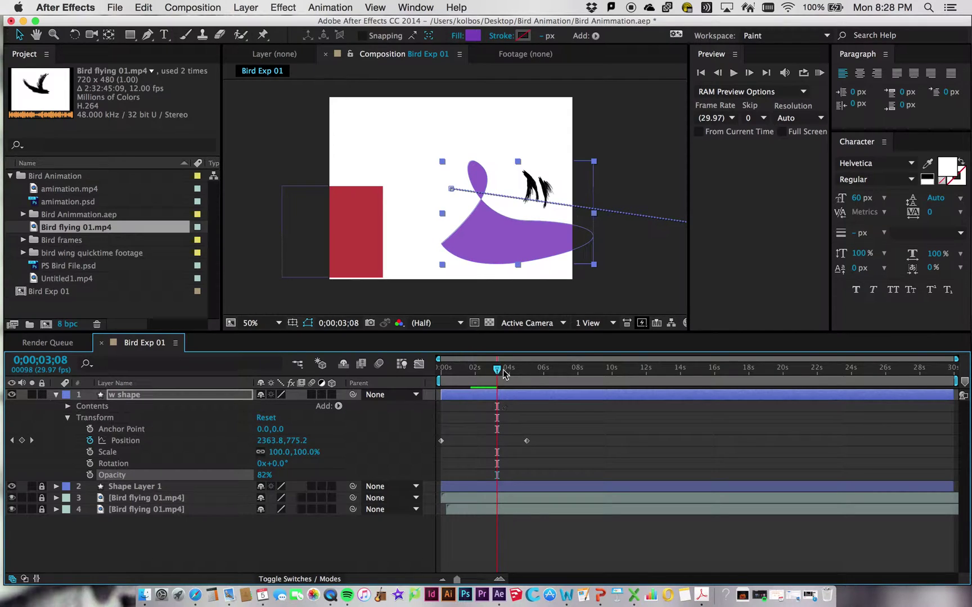
Keyframe the w shape's Opacity at 82% on 0;00;01;24 and 21% on 0;00;00;08, and preview the fade-in
left_click_drag(493, 370, 472, 369)
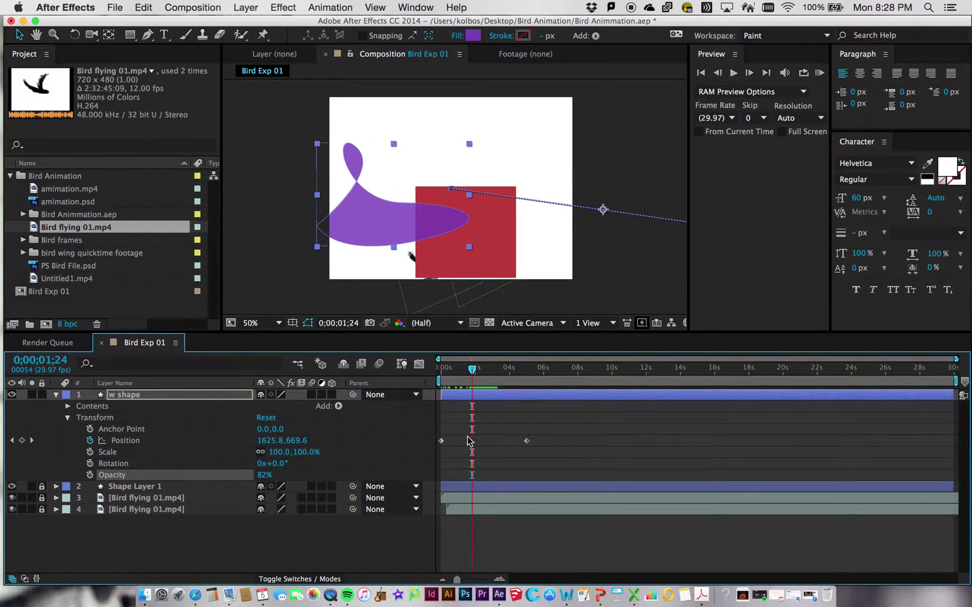
left_click(90, 475)
left_click_drag(471, 371, 445, 371)
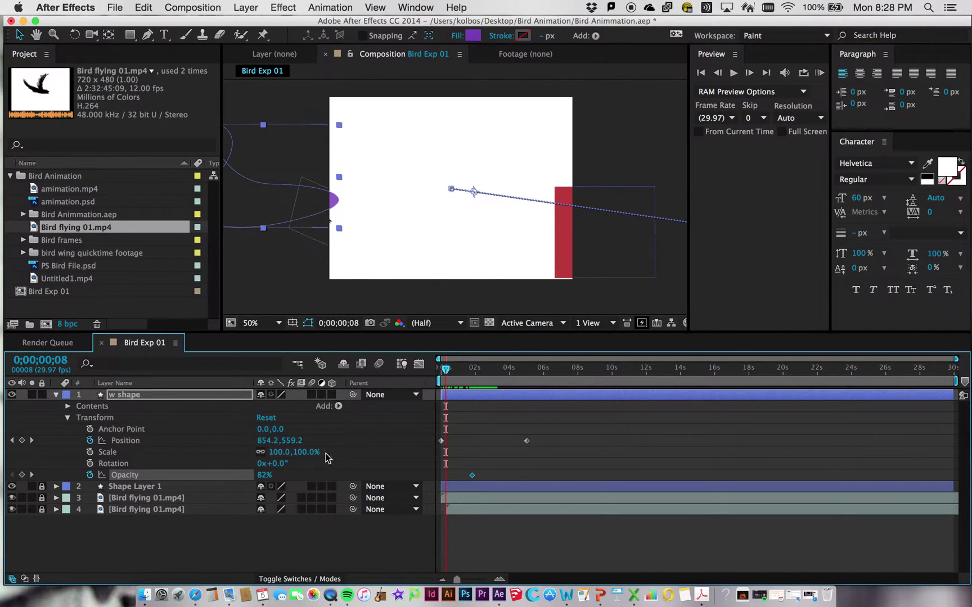
left_click_drag(264, 477, 261, 475)
key("space")
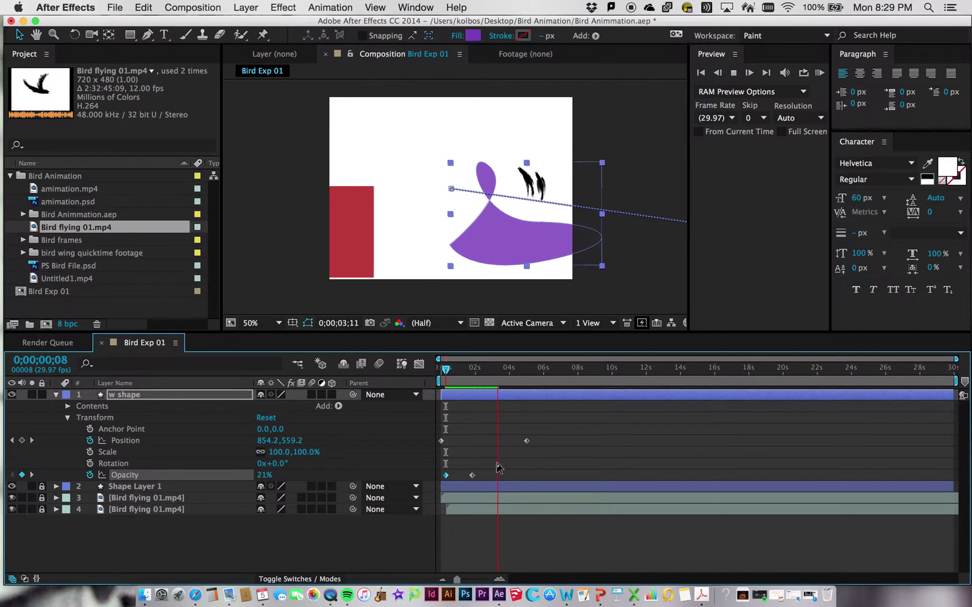
key("space")
key("space")
key("space")
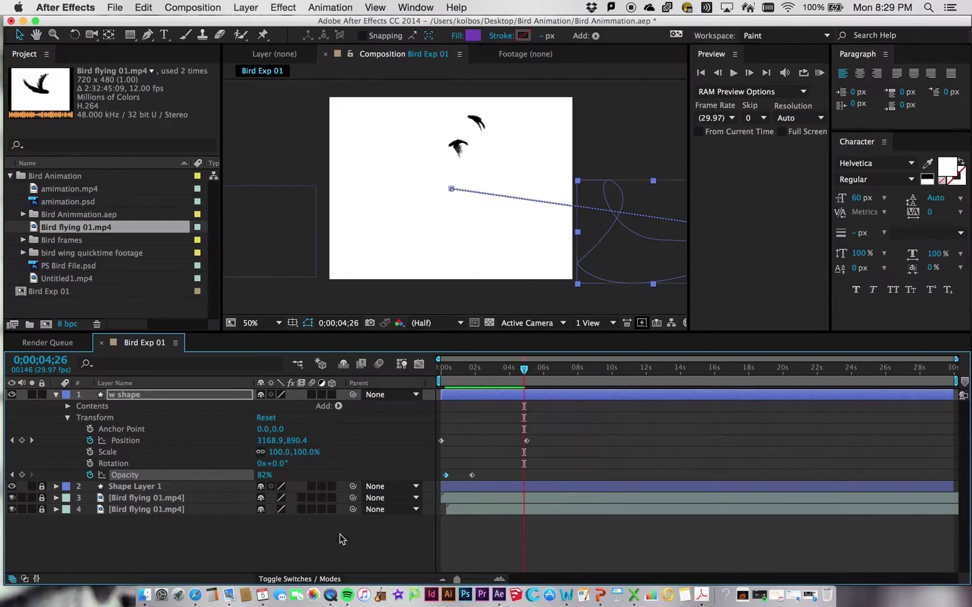
Lower the w shape's Opacity at 0;00;04;26 to add a fade-out keyframe, and preview the animation from the start
left_click_drag(259, 475, 216, 473)
key("space")
key("space")
left_click_drag(524, 371, 522, 369)
key("KP_0")
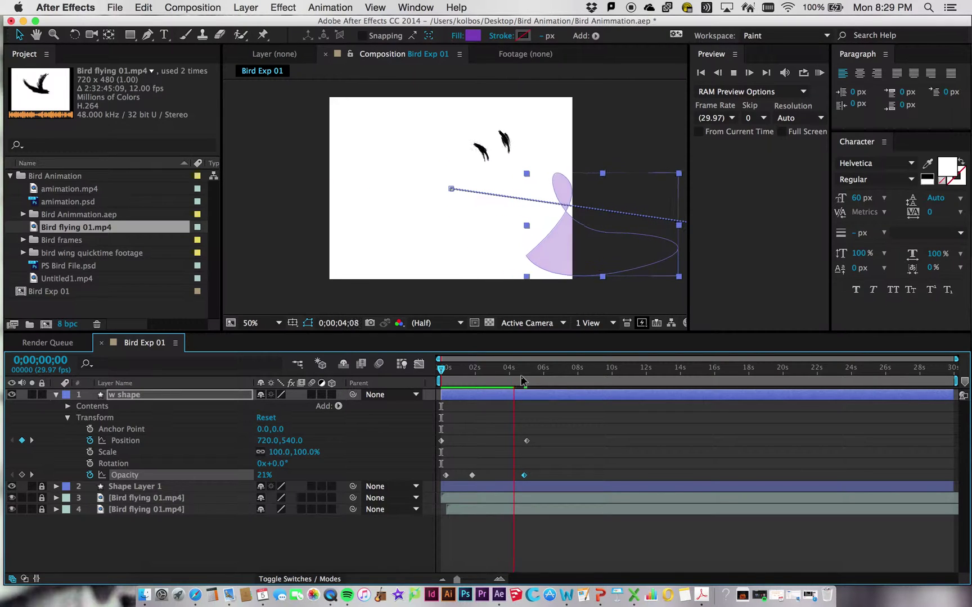
Set the w shape layer's blending mode to Color Burn where it overlaps the red rectangle, and preview the effect from near the start
key("space")
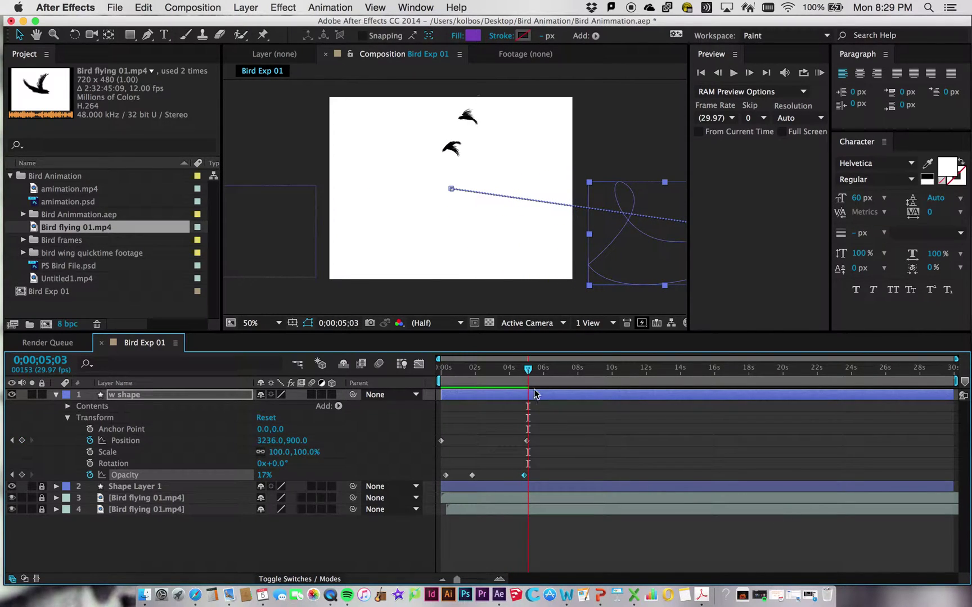
left_click_drag(528, 374, 476, 374)
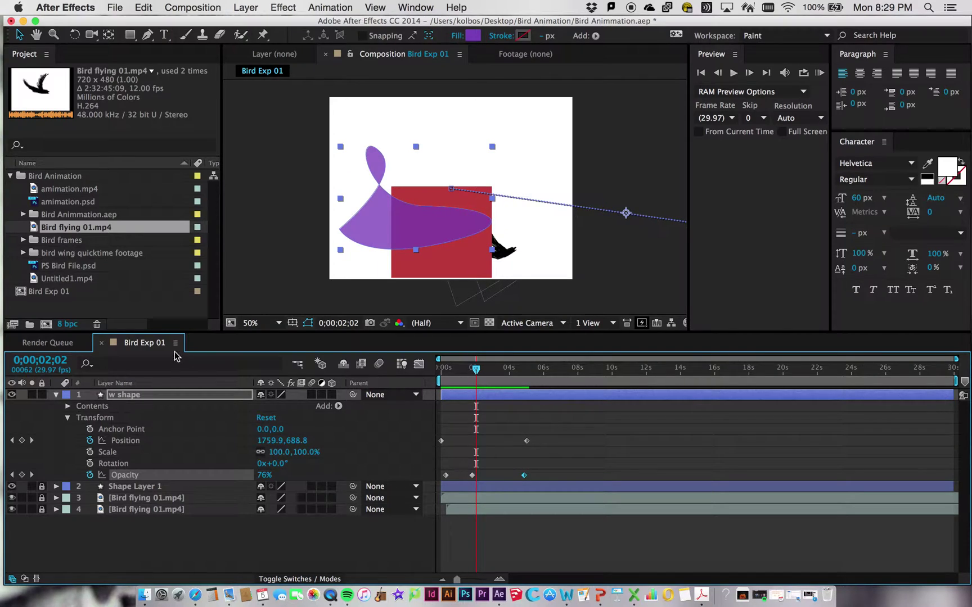
left_click(132, 395)
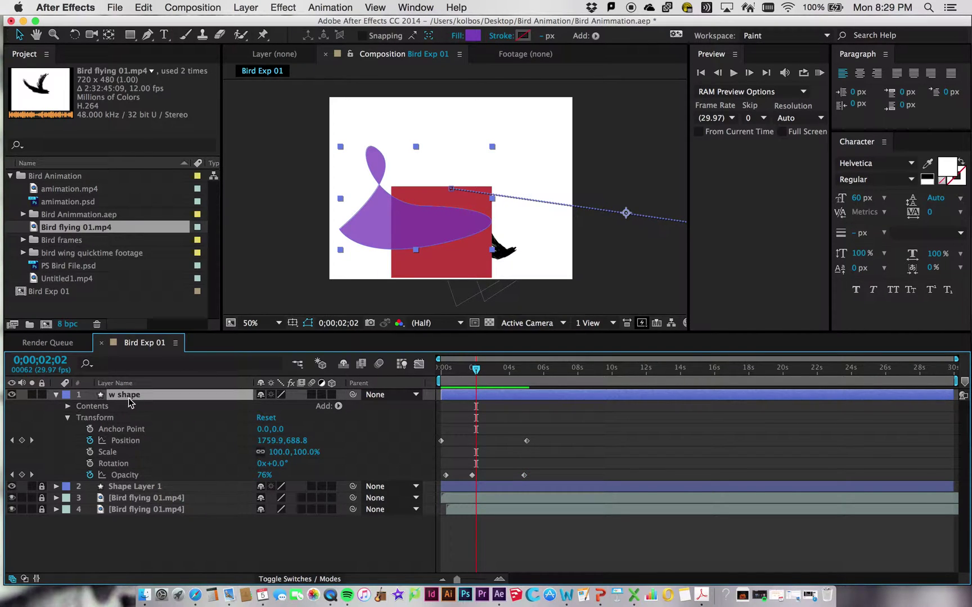
right_click(136, 400)
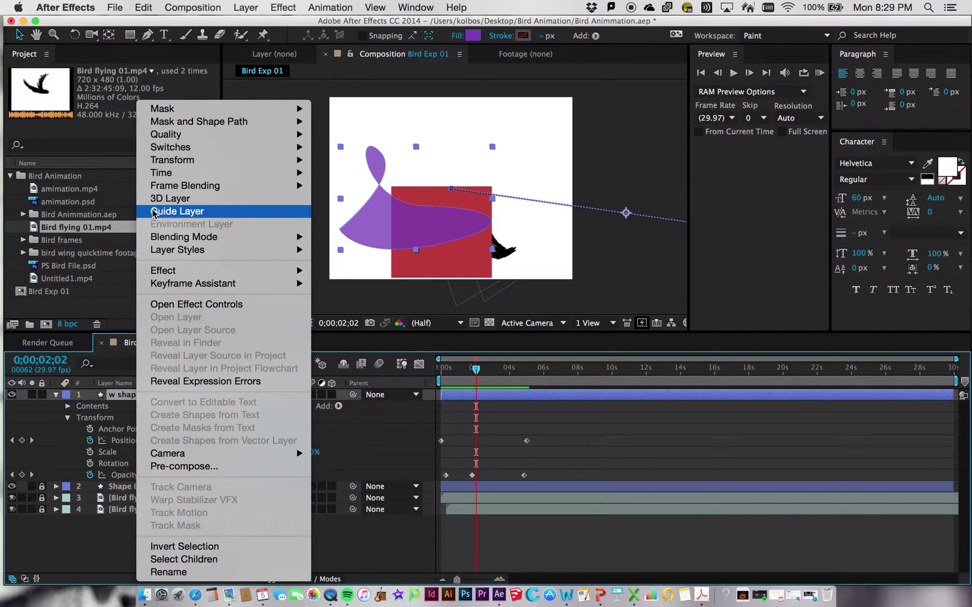
mouse_move(174, 237)
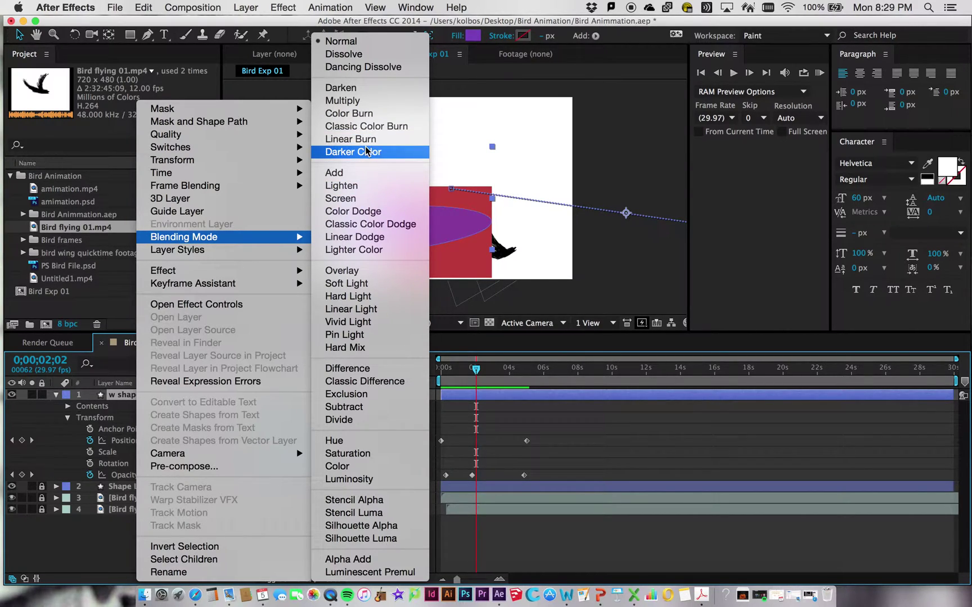
left_click(364, 113)
left_click_drag(475, 363, 447, 373)
key("space")
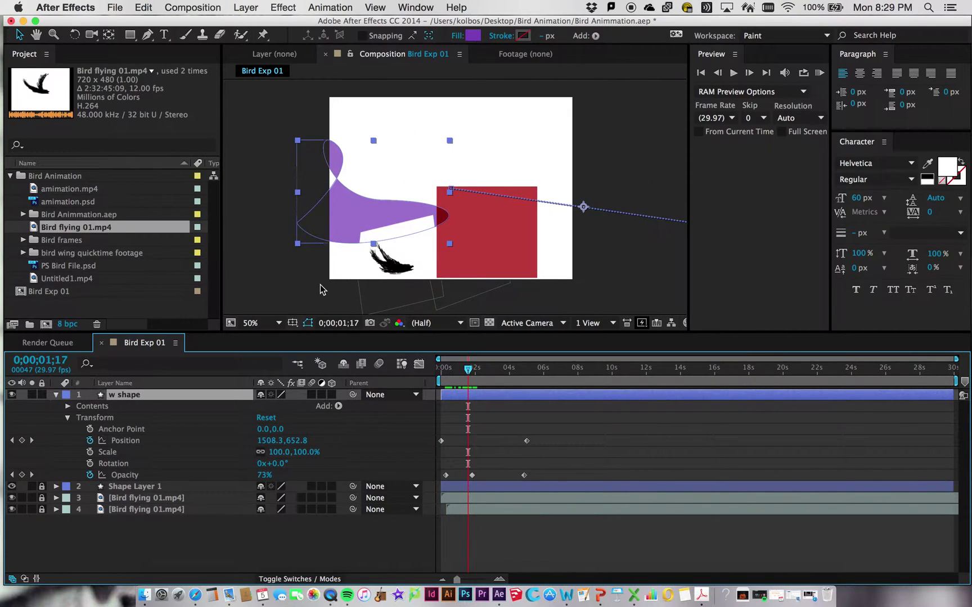
Unlock Shape Layer 1, move the w shape and Shape Layer 1 beneath both Bird flying 01.mp4 layers, and preview the animation
left_click(319, 289)
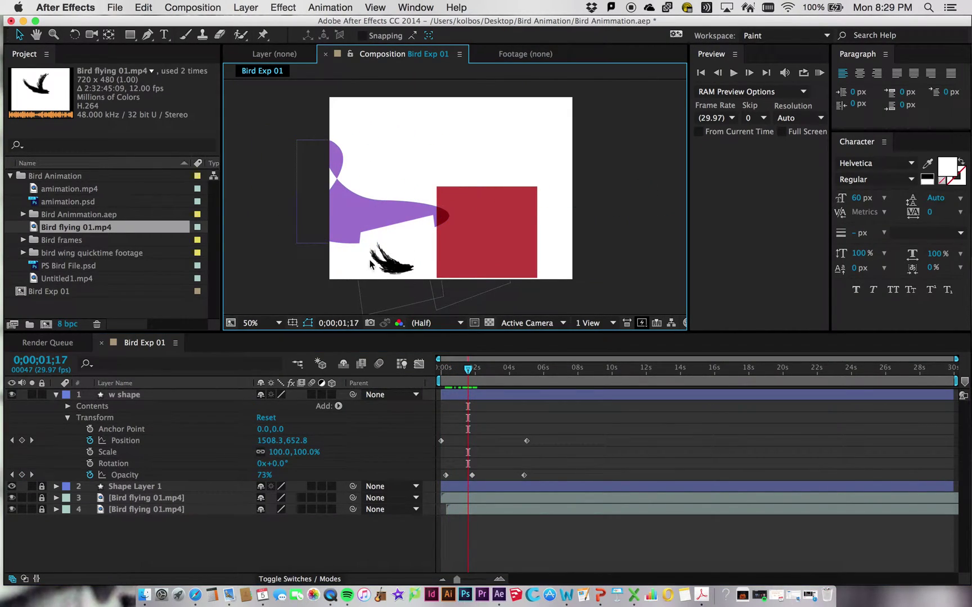
left_click(42, 499)
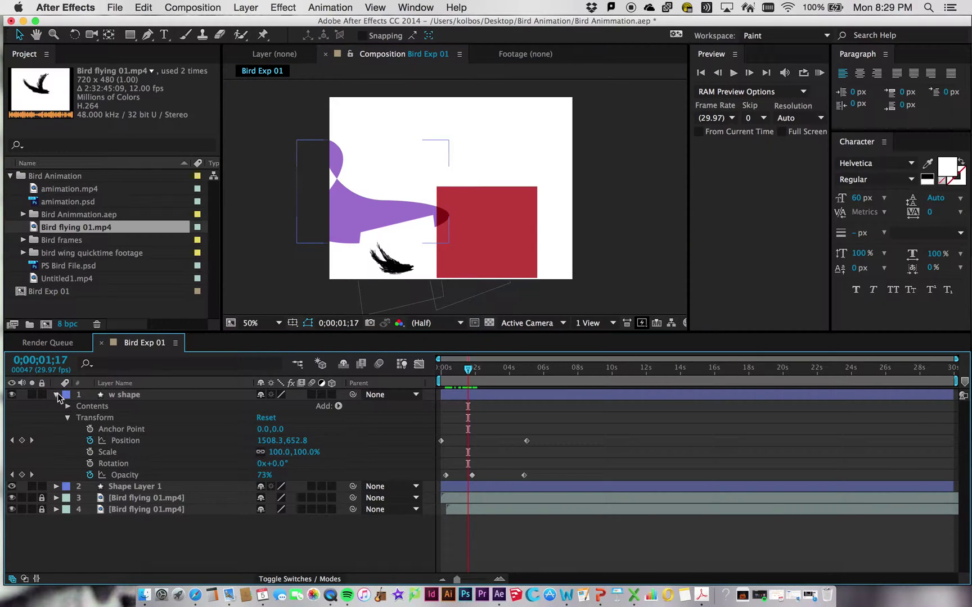
left_click(122, 396)
left_click_drag(122, 396, 134, 520)
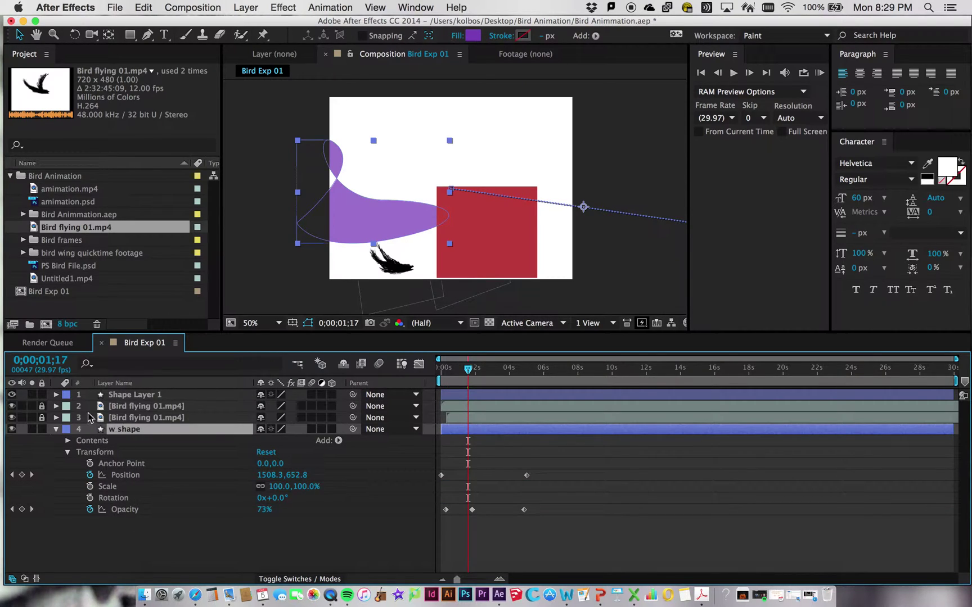
left_click(126, 400)
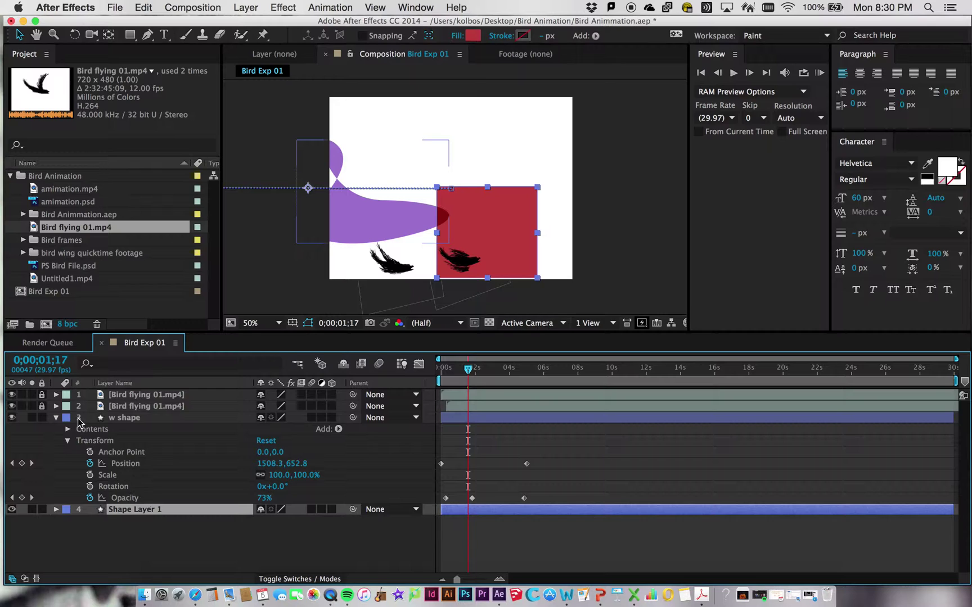
left_click_drag(470, 374, 470, 350)
key("space")
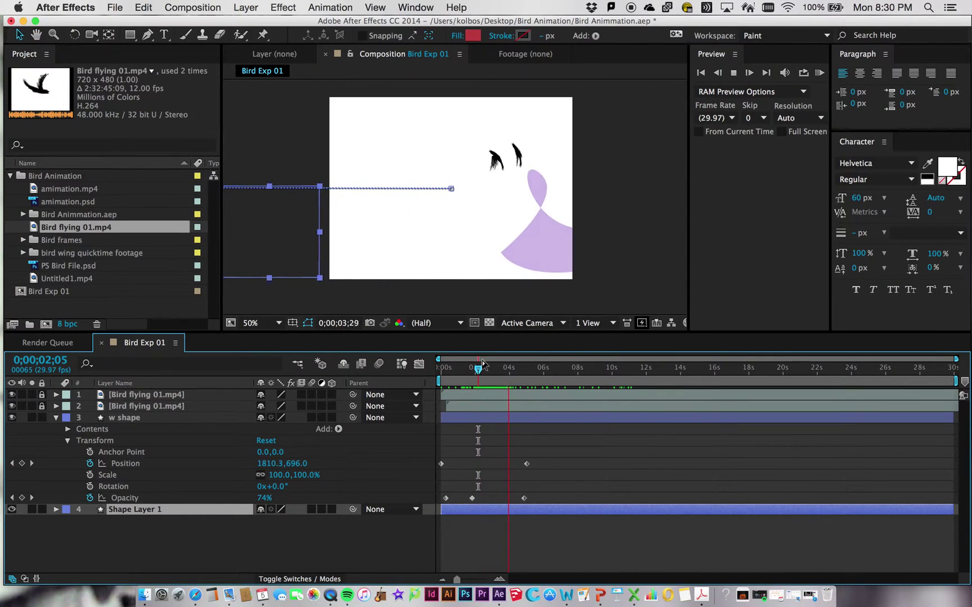
key("space")
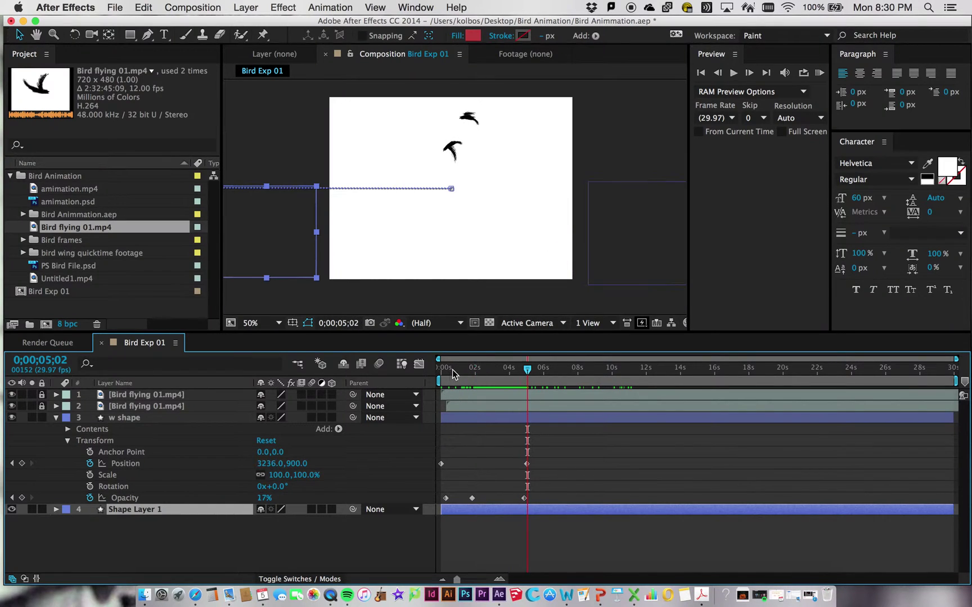
left_click(244, 8)
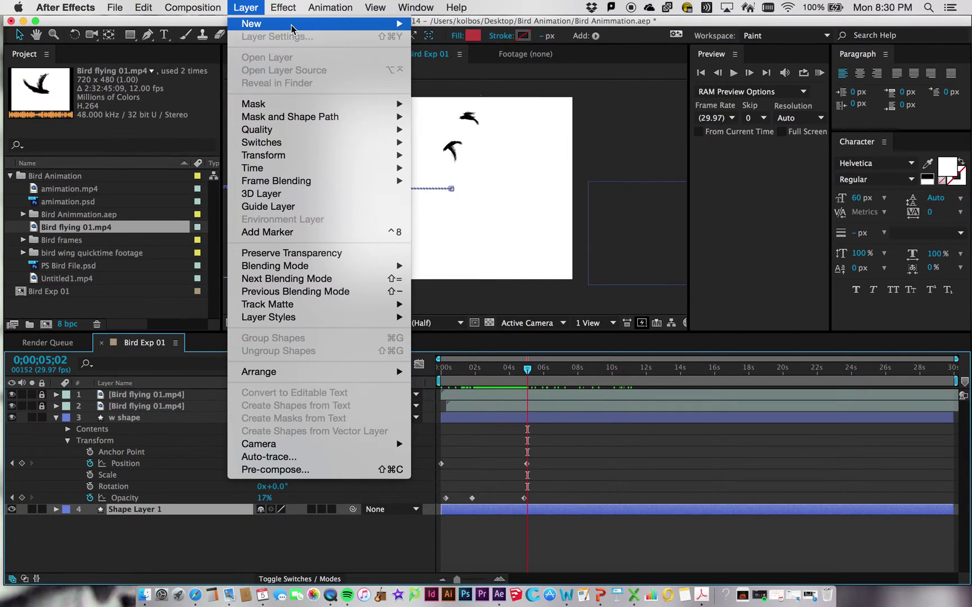
mouse_move(292, 25)
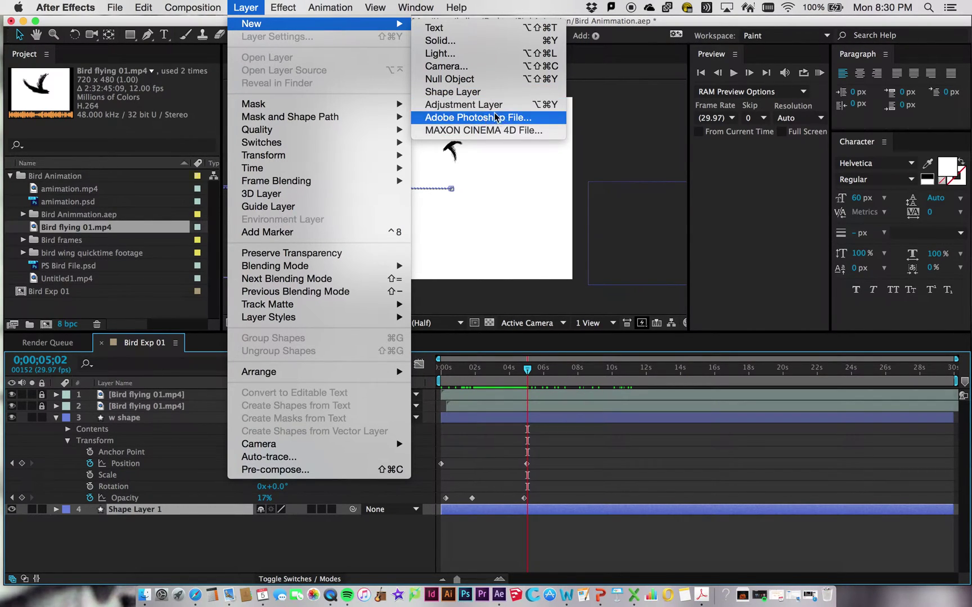
left_click(156, 113)
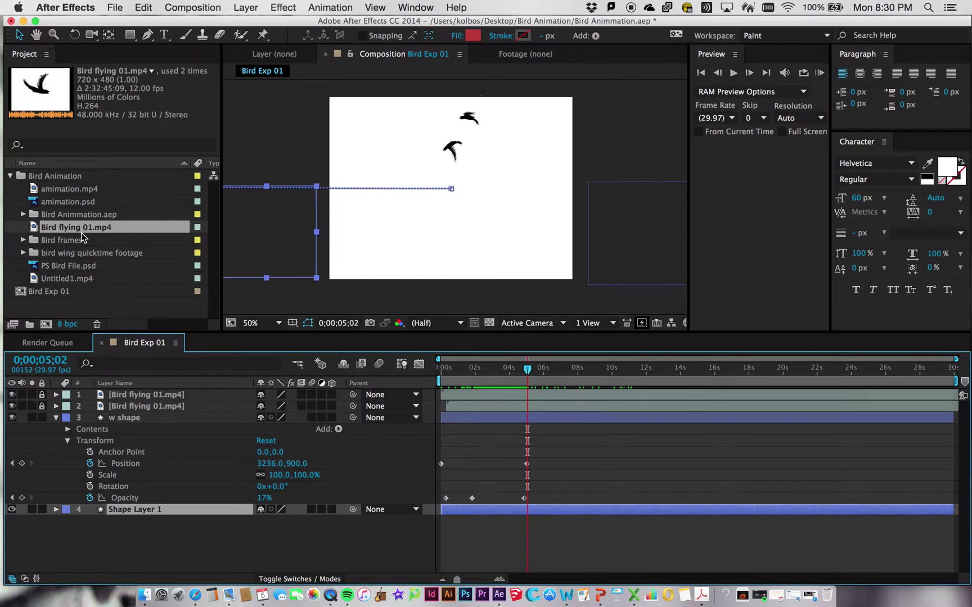
Collapse the w shape layer's properties and lock both the w shape layer and Shape Layer 1
left_click(77, 280)
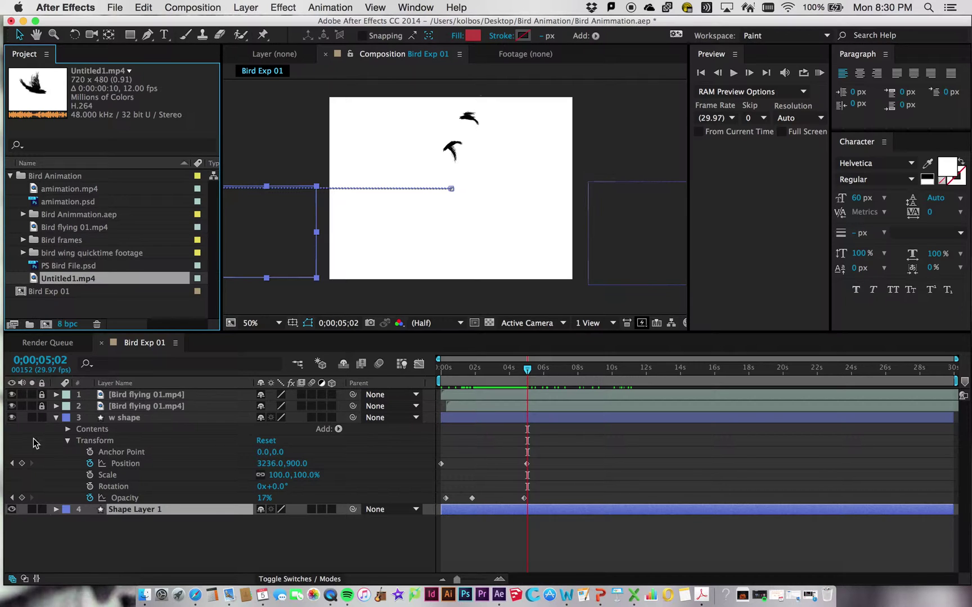
left_click(56, 417)
left_click(42, 417)
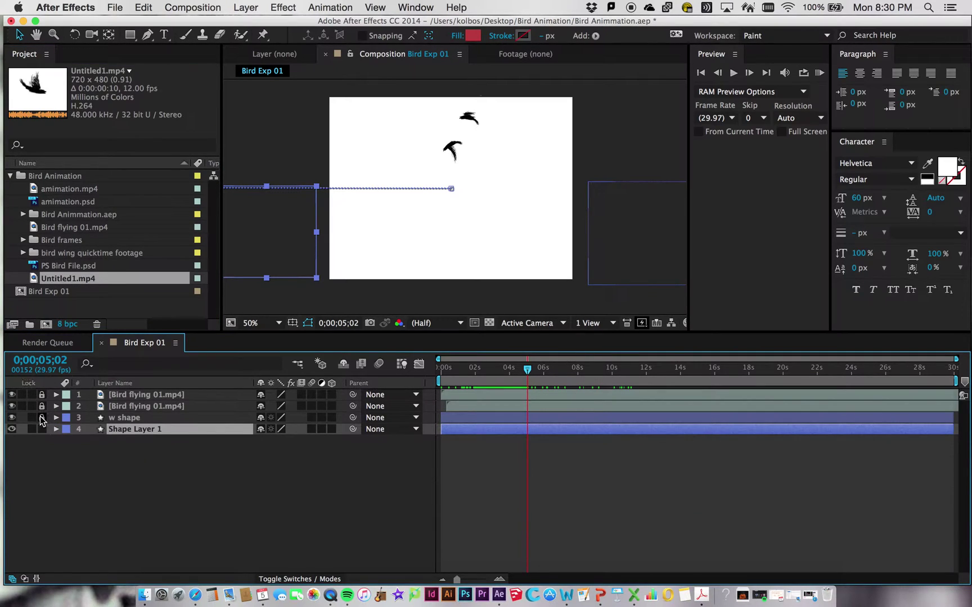
left_click(41, 429)
Add Untitled1.mp4 as the lowest layer, shift its clip to about the 5-second mark, and enlarge the bird footage beyond the canvas
left_click_drag(35, 280, 85, 447)
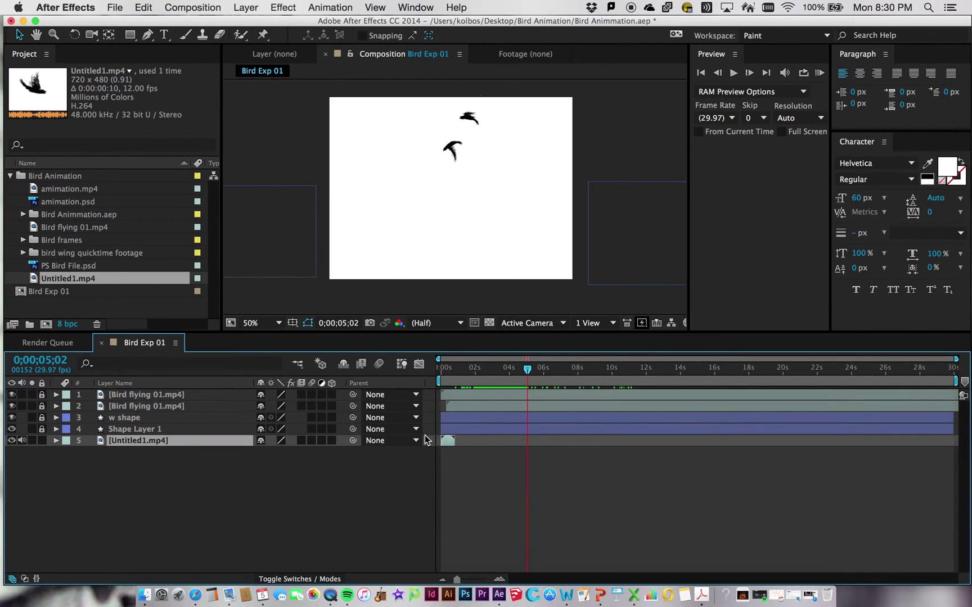
left_click_drag(464, 440, 526, 442)
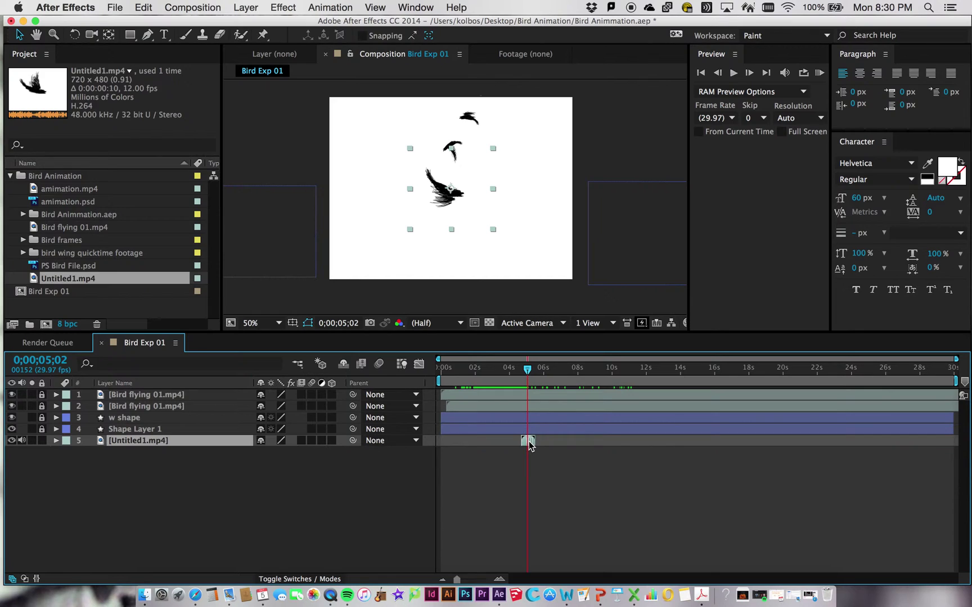
left_click_drag(492, 230, 599, 334)
mouse_move(527, 370)
left_mouse_down()
mouse_move(514, 369)
mouse_move(540, 371)
mouse_move(509, 370)
mouse_move(528, 370)
left_mouse_up()
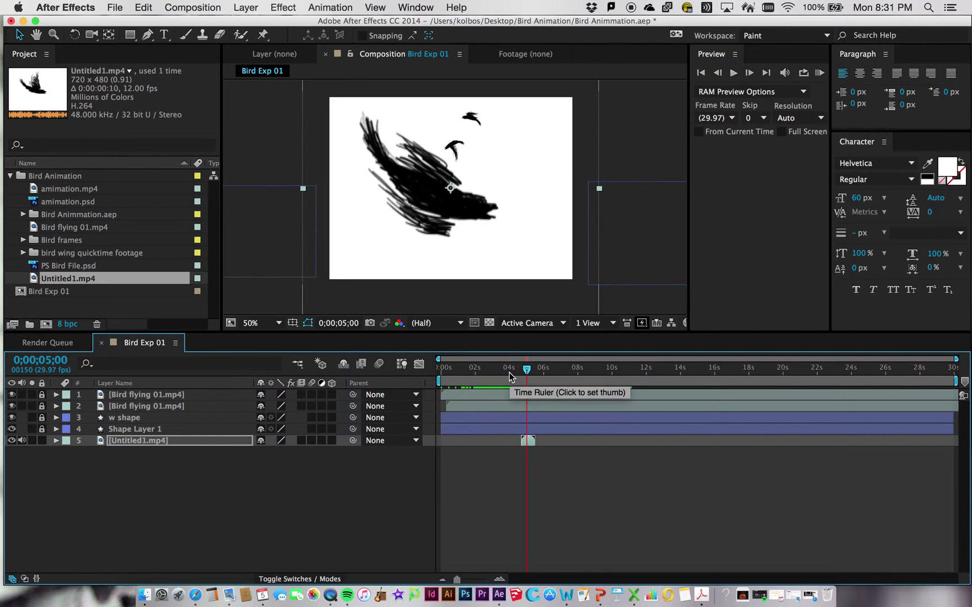